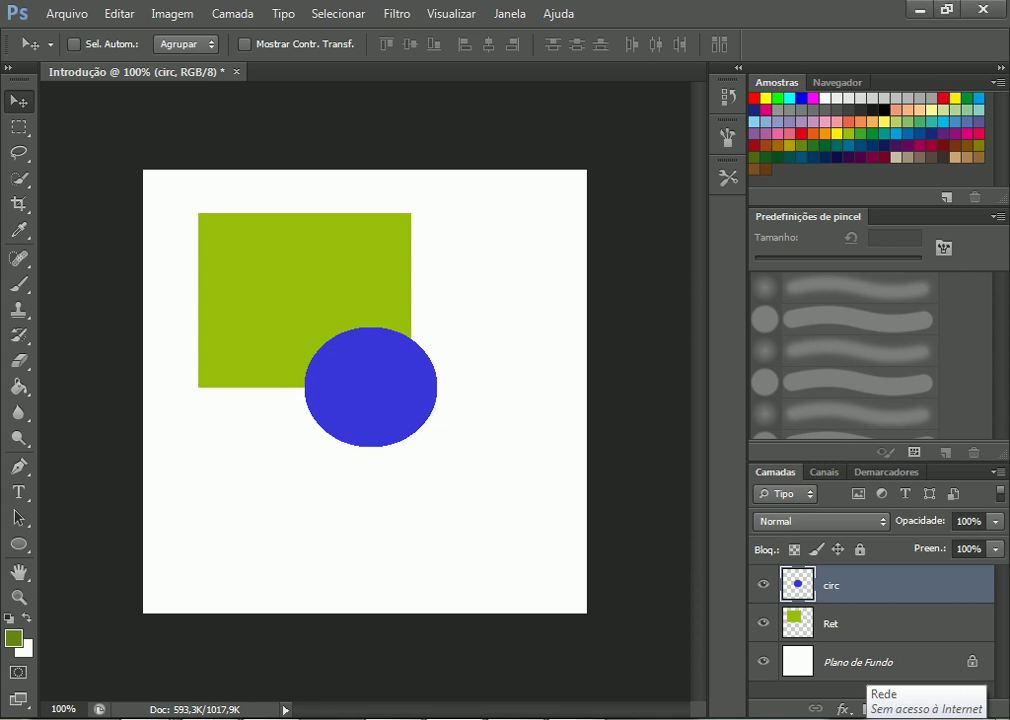
# - Drag the blue circle right and down so it overlaps the green square's lower-right corner
pyautogui.moveTo(357, 352)
pyautogui.mouseDown()
pyautogui.moveTo(380, 300)
pyautogui.moveTo(207, 205)
pyautogui.moveTo(202, 354)
pyautogui.moveTo(326, 370)
pyautogui.moveTo(351, 269)
pyautogui.moveTo(250, 213)
pyautogui.moveTo(288, 310)
pyautogui.moveTo(385, 333)
pyautogui.mouseUp()
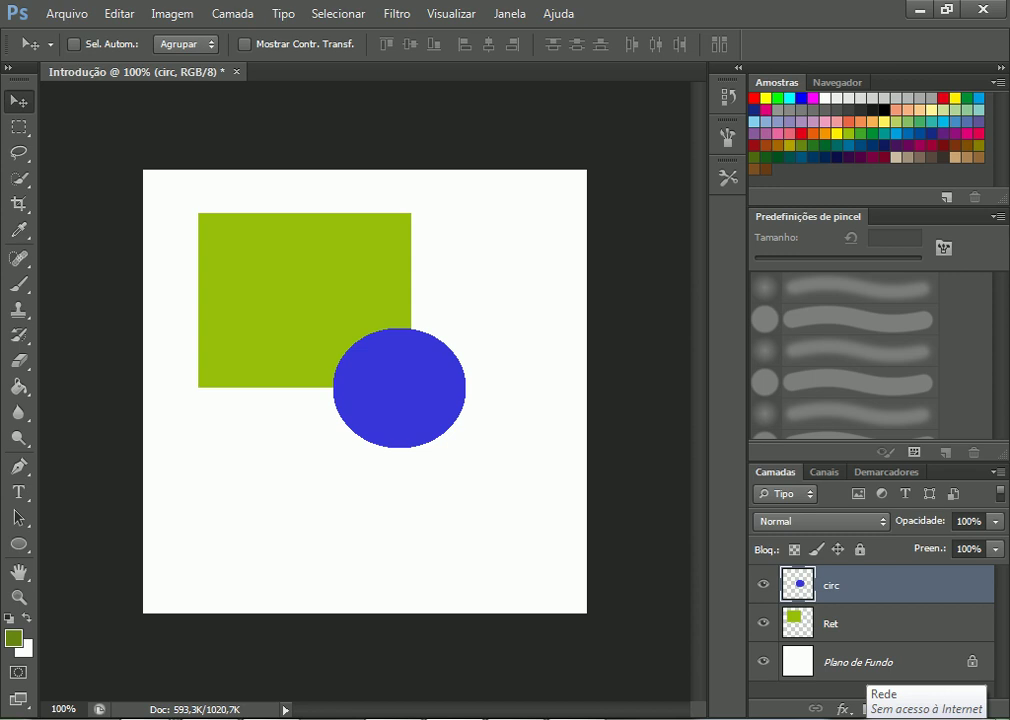
pyautogui.moveTo(432, 365)
pyautogui.mouseDown()
pyautogui.moveTo(236, 240)
pyautogui.moveTo(428, 374)
pyautogui.mouseUp()
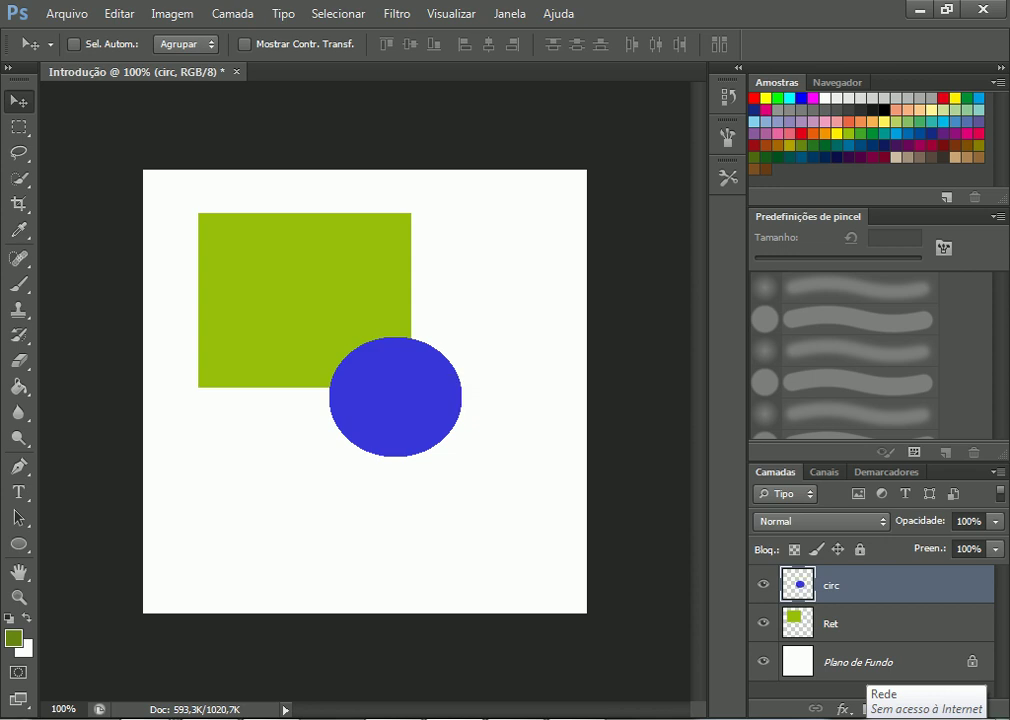
# - Put circ below Ret, reposition the circle, then bring circ back above Ret with Ctrl+]
pyautogui.moveTo(830, 585); pyautogui.dragTo(830, 622)
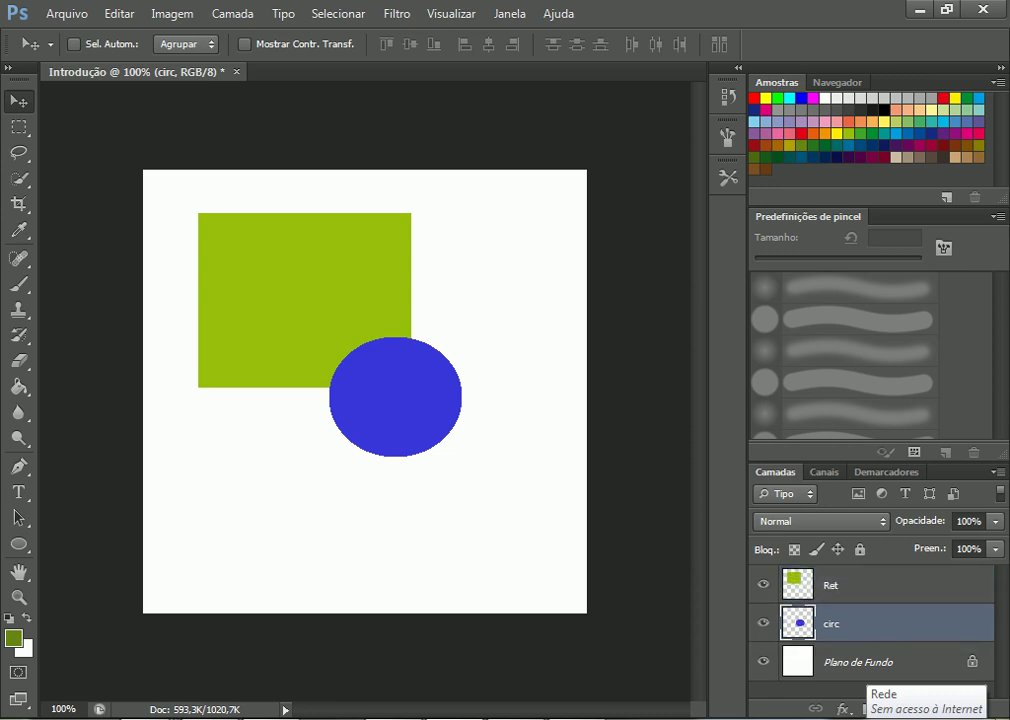
pyautogui.moveTo(435, 386)
pyautogui.mouseDown()
pyautogui.moveTo(203, 201)
pyautogui.moveTo(395, 385)
pyautogui.moveTo(434, 333)
pyautogui.mouseUp()
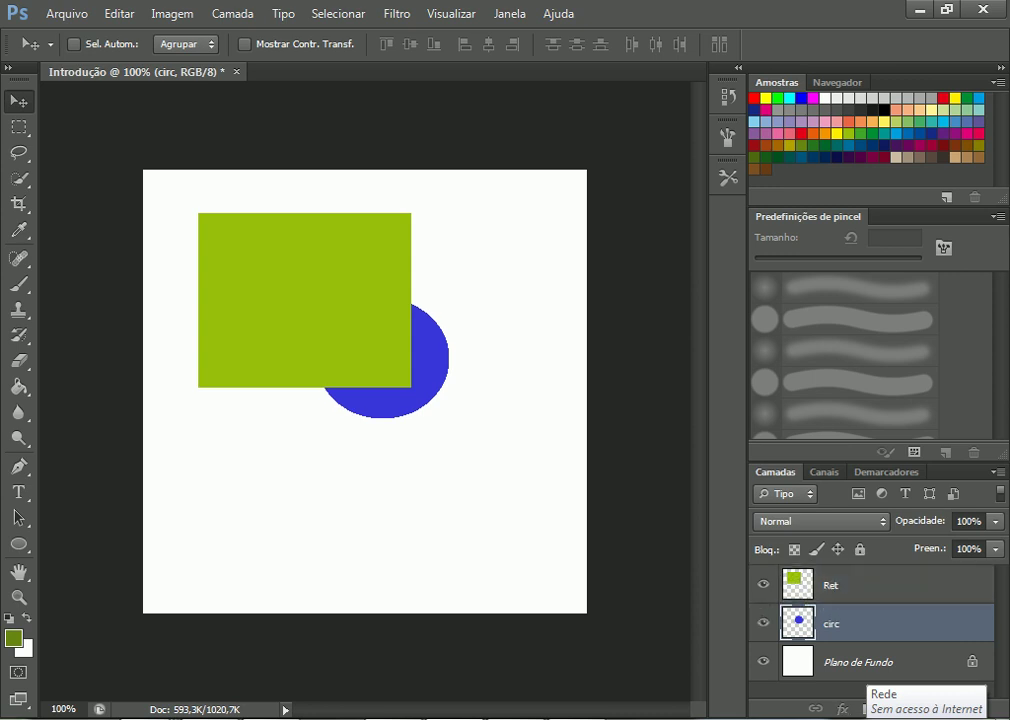
pyautogui.hotkey('ctrl', ']')
# - Nudge the blue circle up and left, then briefly activate Ret and return to circ
pyautogui.moveTo(420, 330)
pyautogui.mouseDown()
pyautogui.moveTo(350, 360)
pyautogui.moveTo(432, 314)
pyautogui.mouseUp()
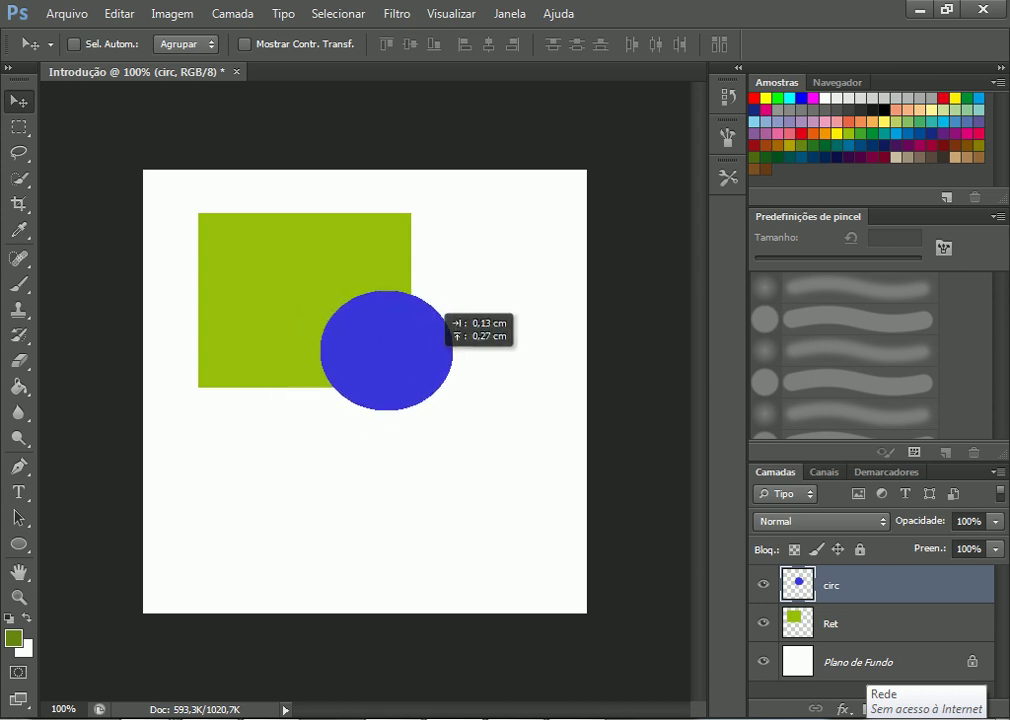
pyautogui.hotkey('alt', '[')
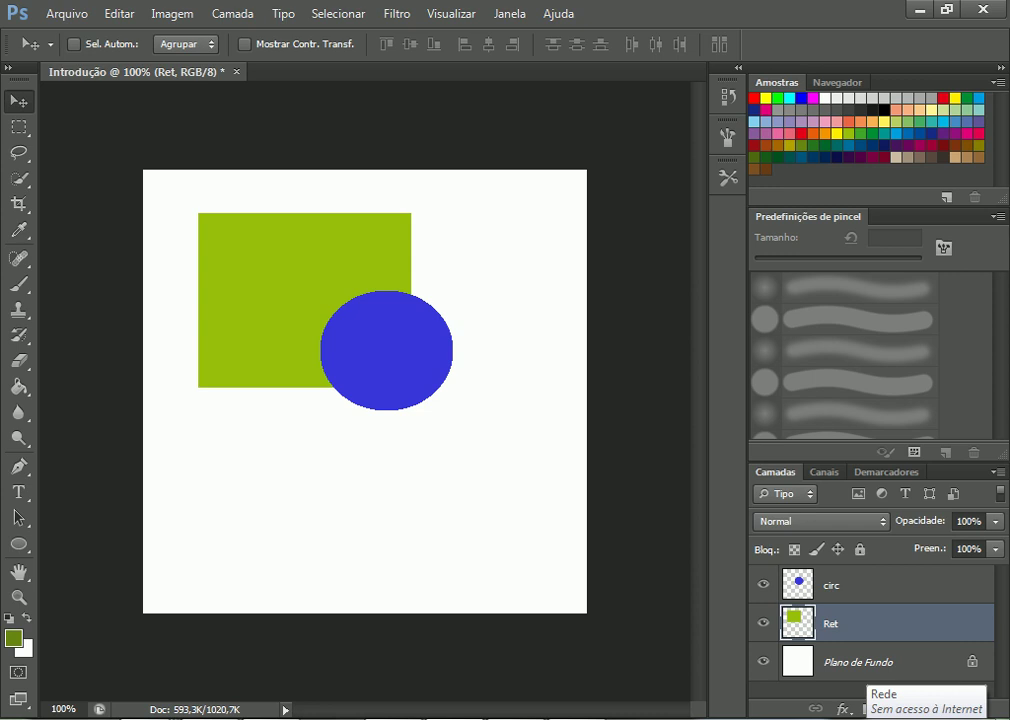
pyautogui.hotkey('alt', ']')
# - Toggle the active layer between circ and Ret repeatedly, ending on circ
pyautogui.hotkey('alt', '[')
pyautogui.hotkey('alt', ']')
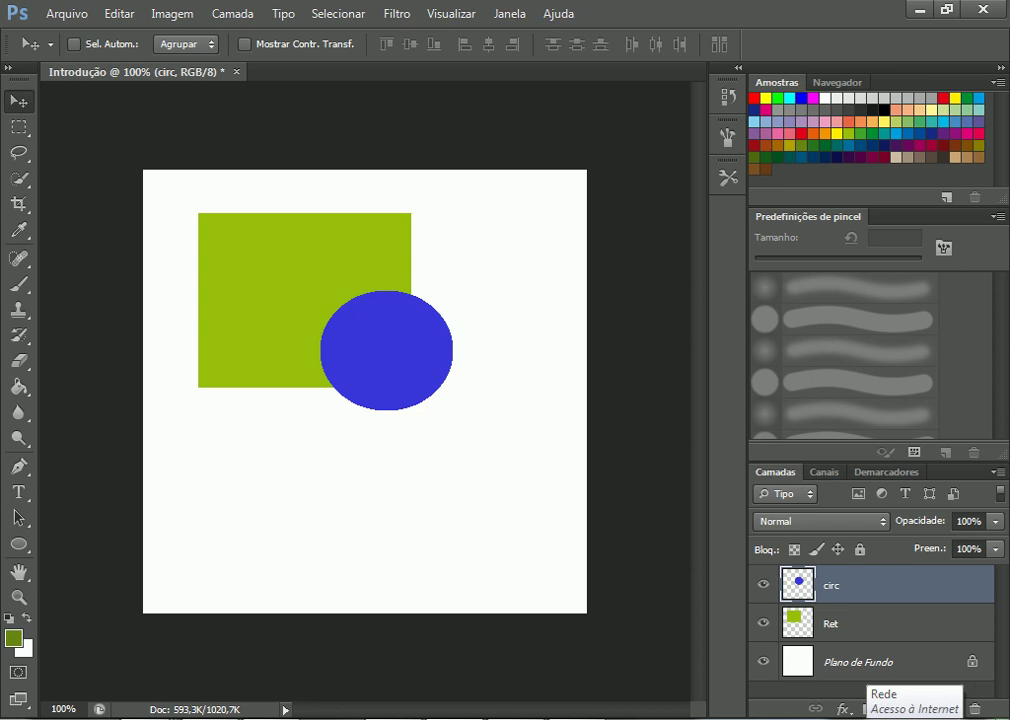
pyautogui.hotkey('alt', '[')
pyautogui.hotkey('alt', ']')
pyautogui.hotkey('alt', '[')
pyautogui.hotkey('alt', ']')
pyautogui.hotkey('alt', '[')
pyautogui.hotkey('alt', ']')
pyautogui.hotkey('alt', '[')
pyautogui.hotkey('alt', ']')
pyautogui.hotkey('alt', '[')
pyautogui.hotkey('alt', ']')
# - Select Ret with circ and merge them into one circ layer via Mesclar Camadas
pyautogui.keyDown('shift'); pyautogui.click(830, 623); pyautogui.keyUp('shift')
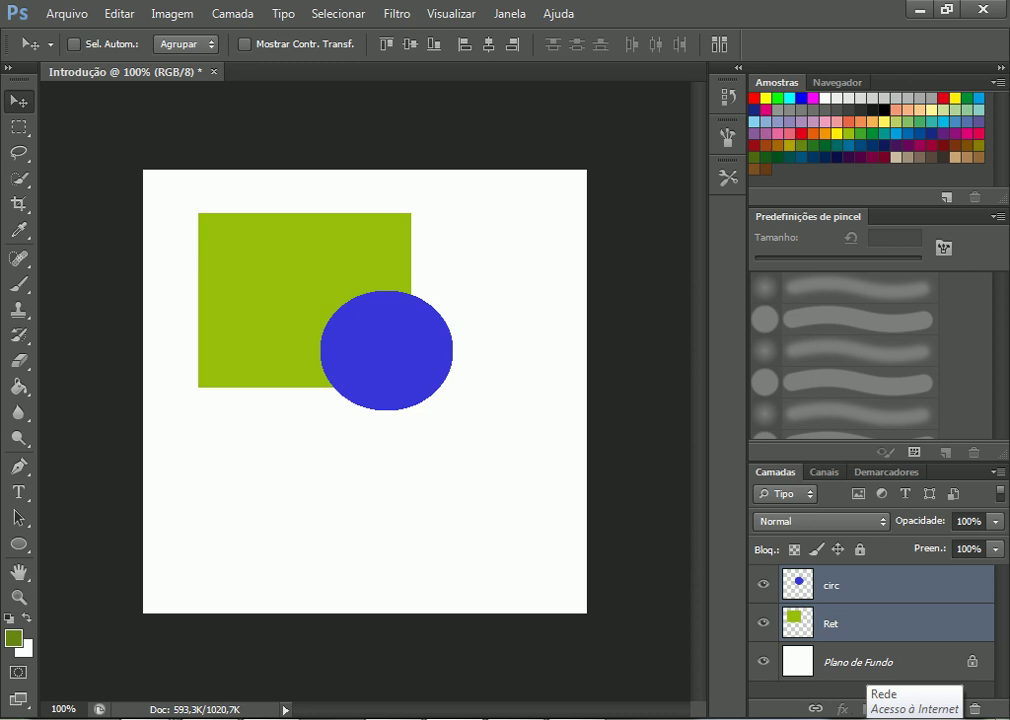
pyautogui.rightClick(830, 604)
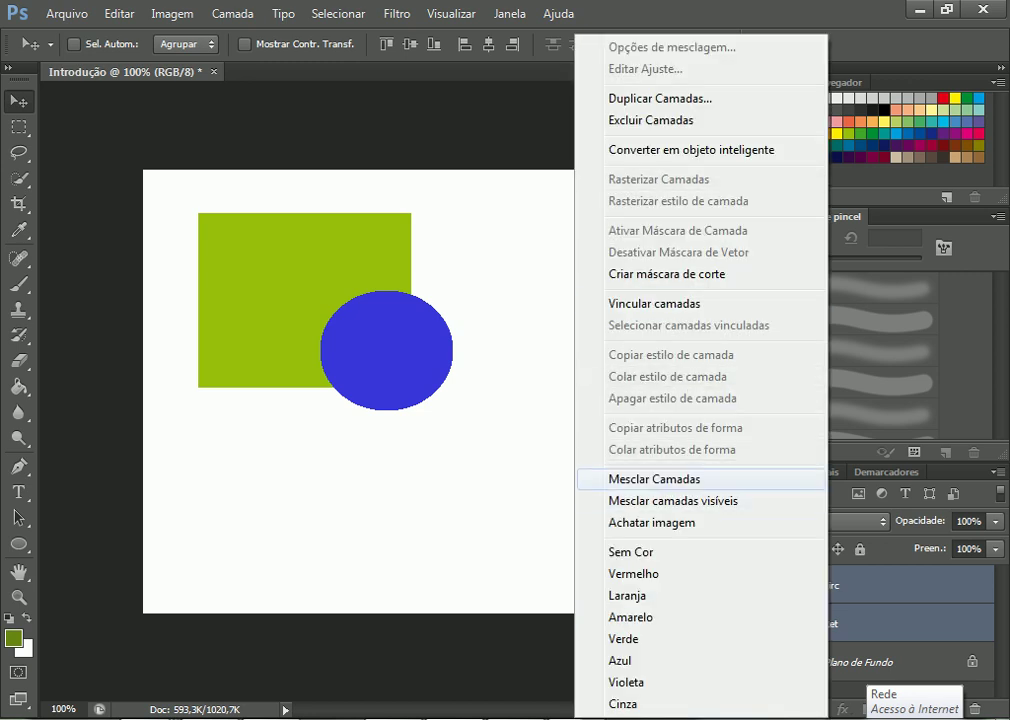
pyautogui.click(655, 479)
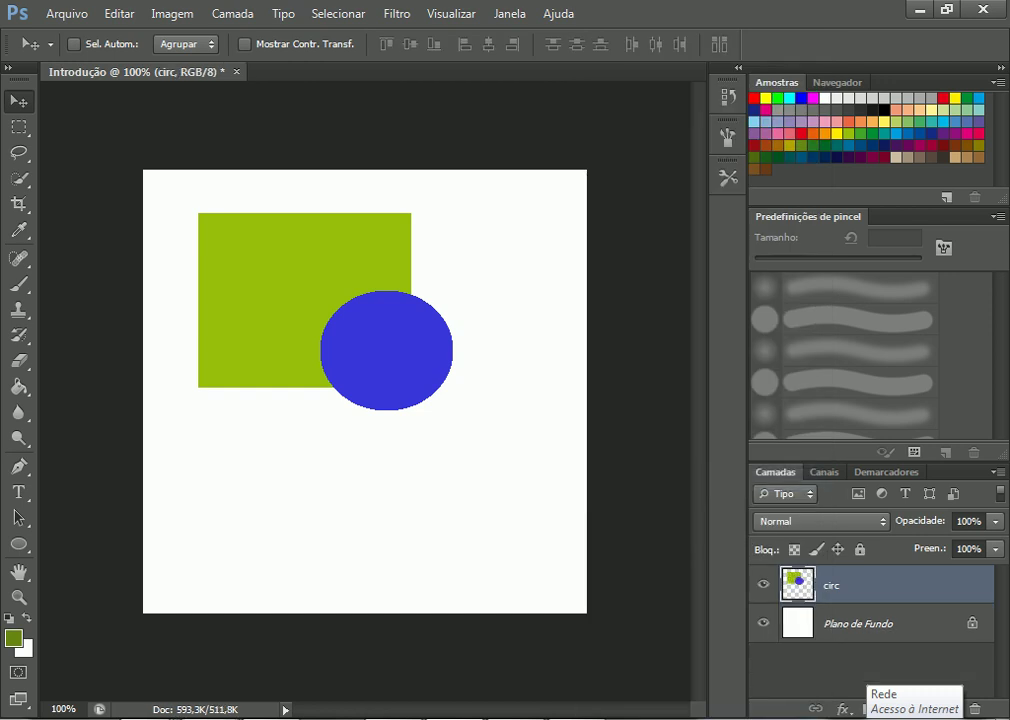
# - Move the merged shapes down-right and scale them to about 103.88% width, 103.50% height
pyautogui.moveTo(401, 265)
pyautogui.mouseDown()
pyautogui.moveTo(455, 222)
pyautogui.moveTo(500, 350)
pyautogui.mouseUp()
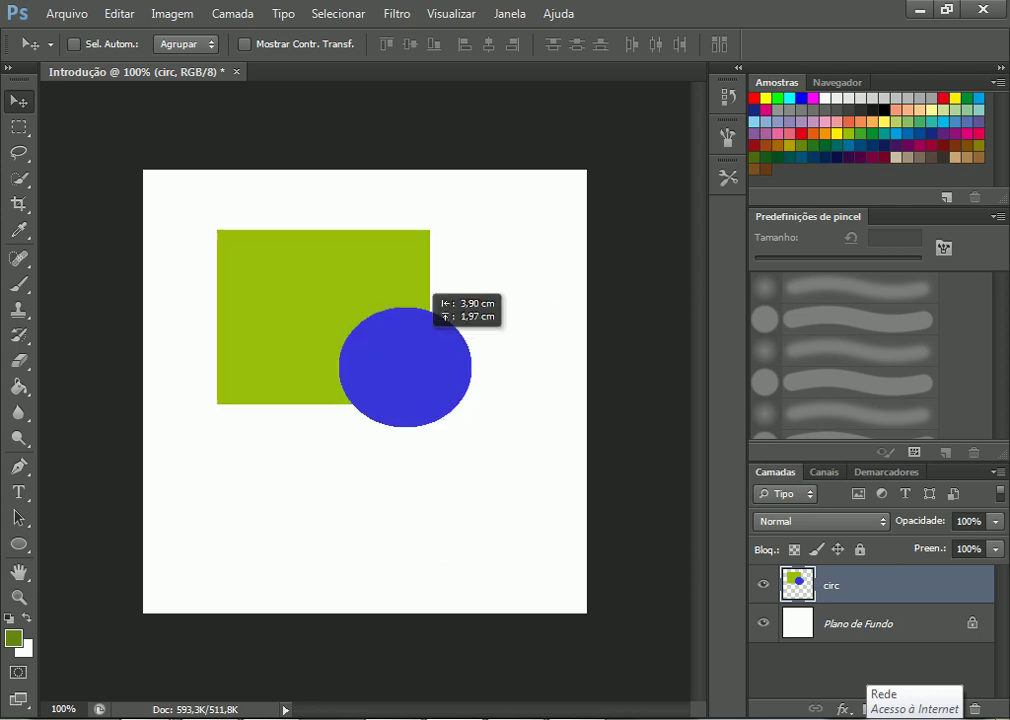
pyautogui.moveTo(508, 350); pyautogui.dragTo(448, 288)
pyautogui.hotkey('ctrl', 't')
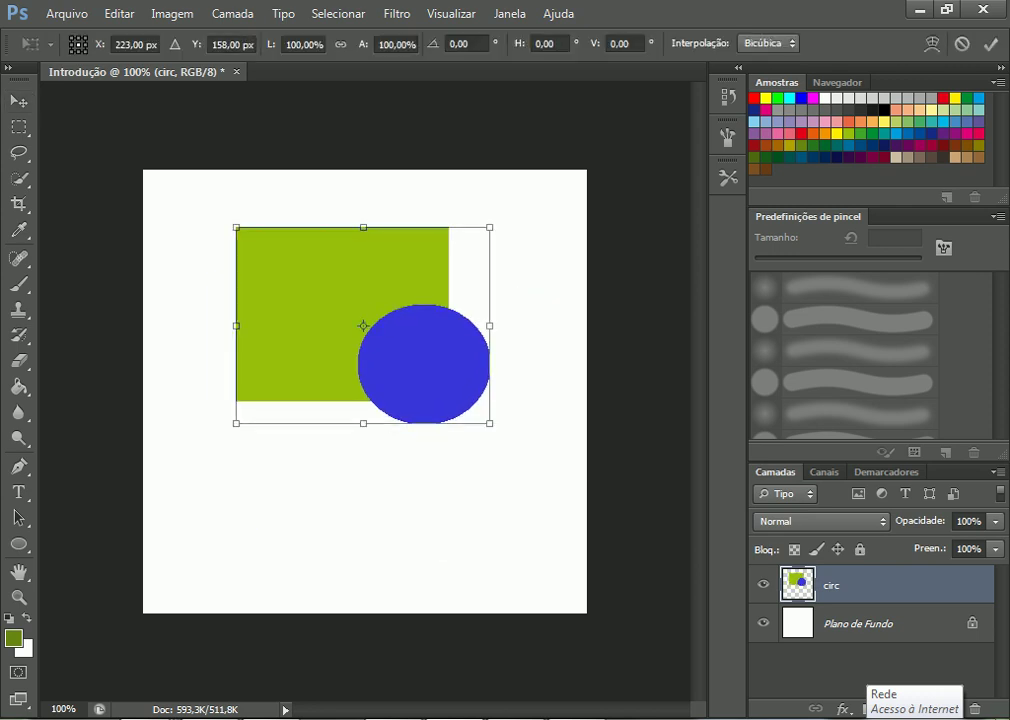
pyautogui.moveTo(489, 423)
pyautogui.mouseDown()
pyautogui.moveTo(555, 476)
pyautogui.moveTo(498, 467)
pyautogui.moveTo(353, 476)
pyautogui.moveTo(388, 467)
pyautogui.moveTo(498, 361)
pyautogui.moveTo(498, 431)
pyautogui.mouseUp()
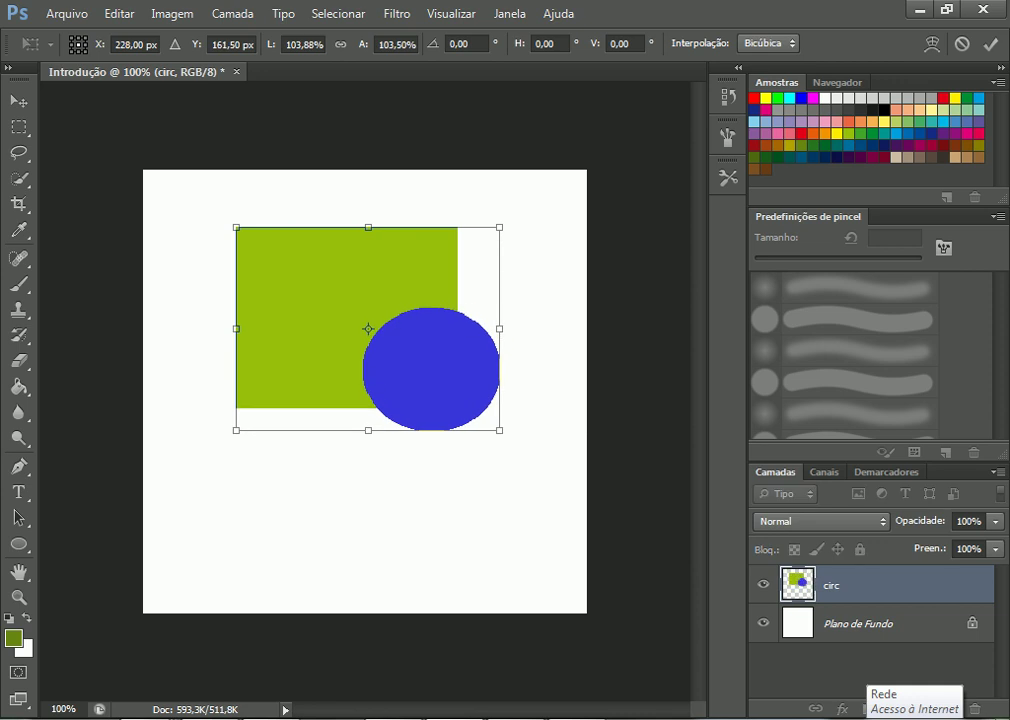
pyautogui.press('Return')
pyautogui.press('g')
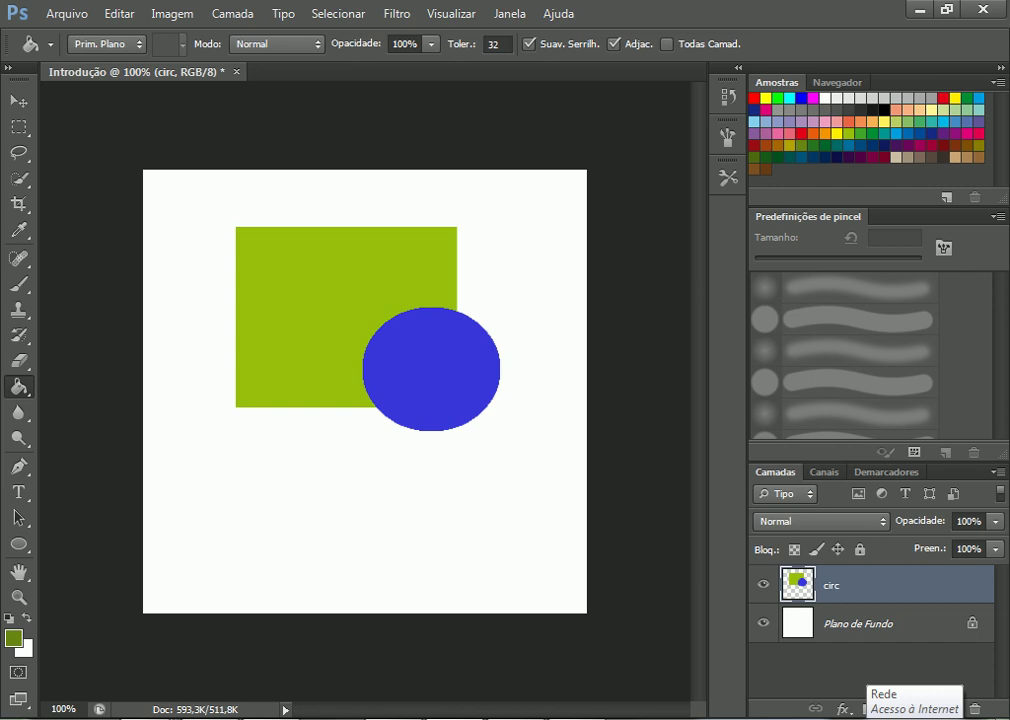
# - Bucket-fill the square pale yellow then cyan, and fill the circle red
pyautogui.click(767, 152)
pyautogui.click(300, 290)
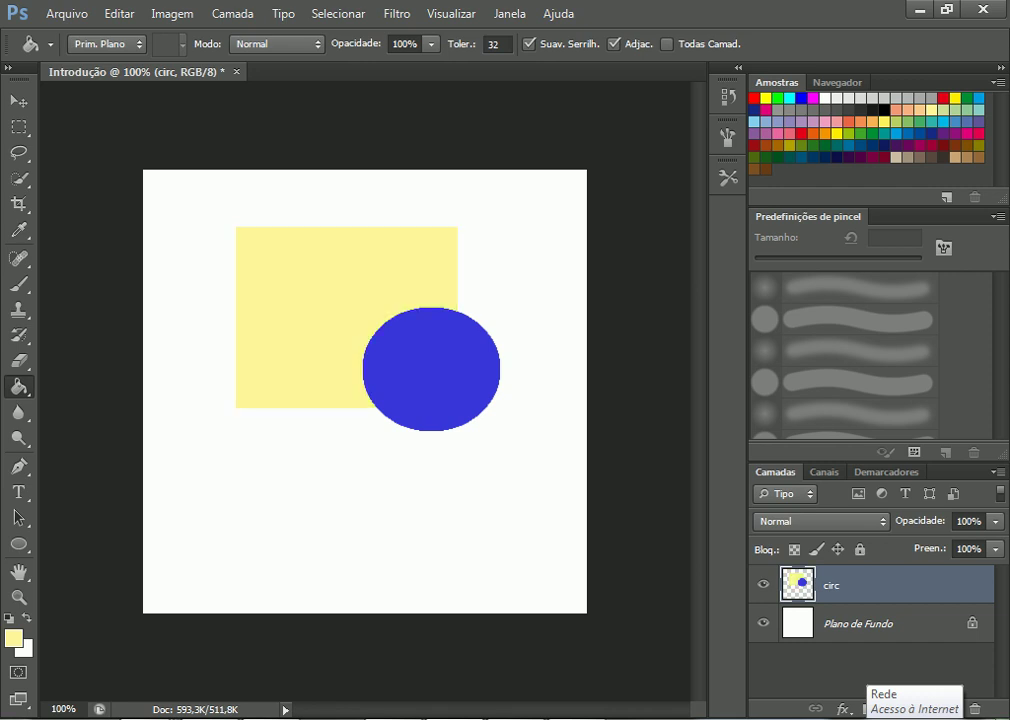
pyautogui.click(979, 98)
pyautogui.click(300, 290)
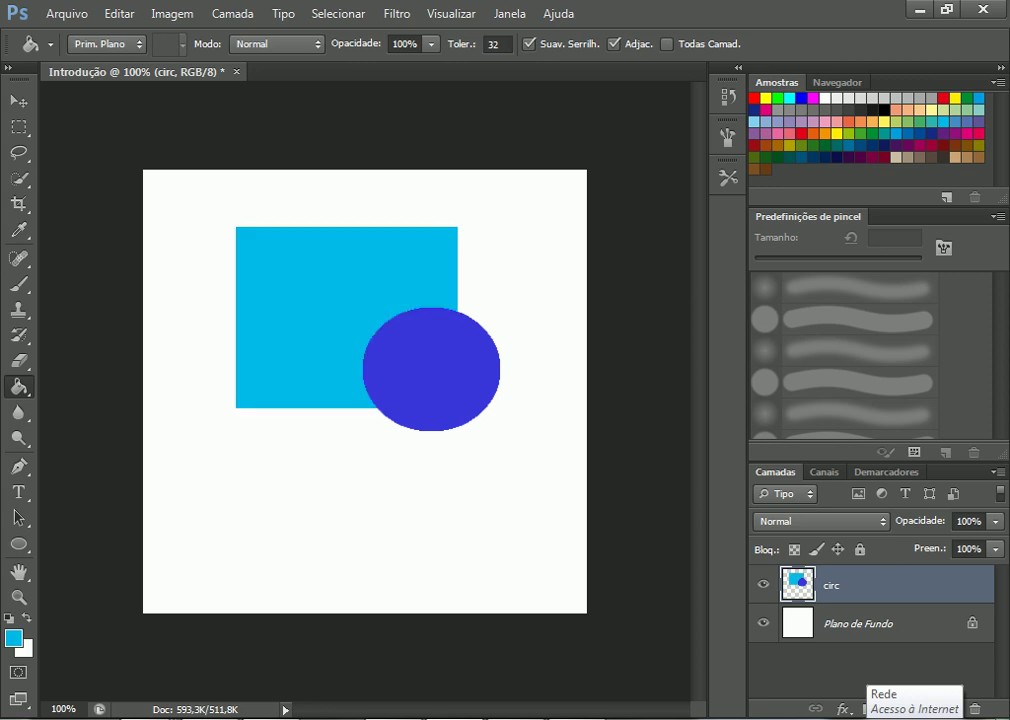
pyautogui.click(753, 98)
pyautogui.click(430, 370)
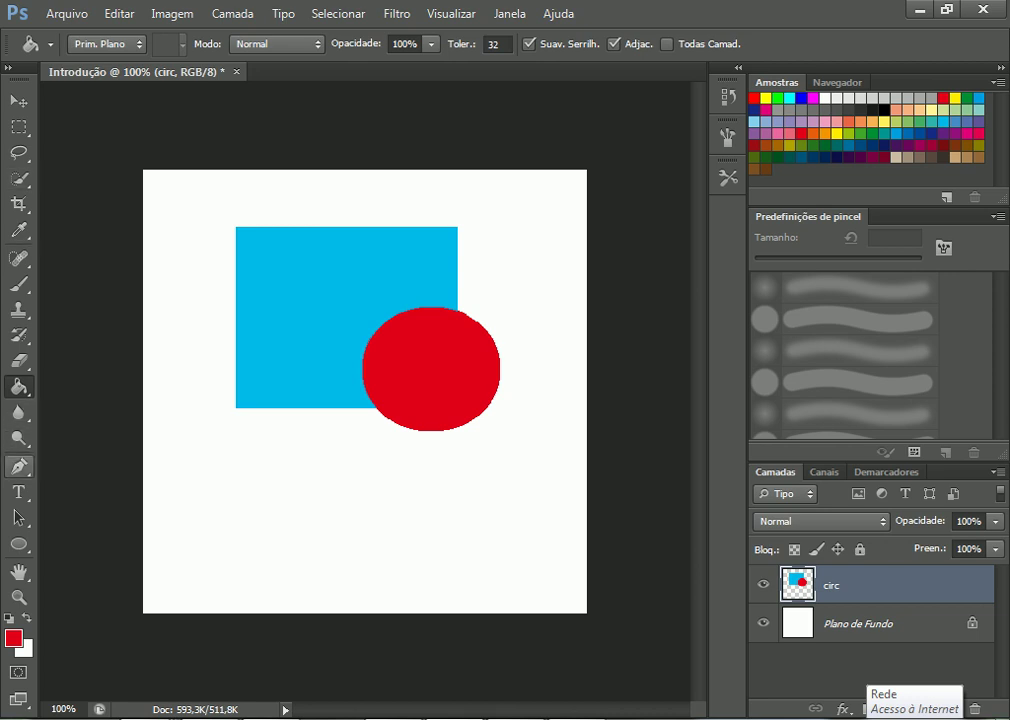
# - Draw six small red ellipse shapes around the square and circle with the Ellipse tool
pyautogui.click(18, 543)
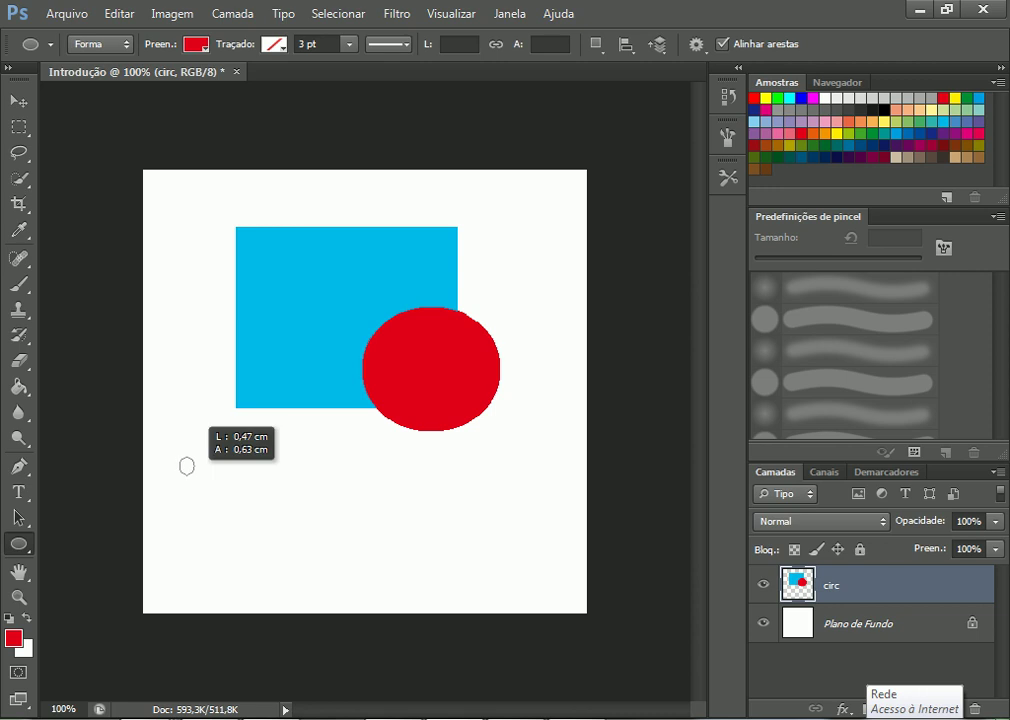
pyautogui.moveTo(180, 457); pyautogui.dragTo(212, 489)
pyautogui.moveTo(193, 378); pyautogui.dragTo(212, 391)
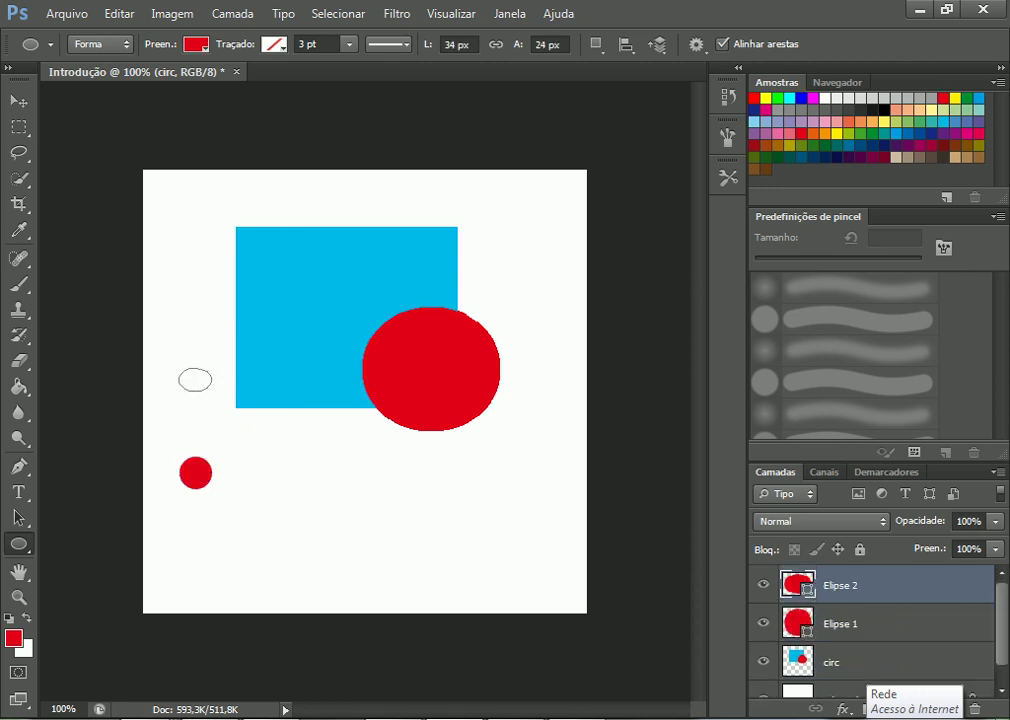
pyautogui.moveTo(174, 258); pyautogui.dragTo(187, 275)
pyautogui.moveTo(252, 190); pyautogui.dragTo(283, 201)
pyautogui.moveTo(481, 191); pyautogui.dragTo(514, 230)
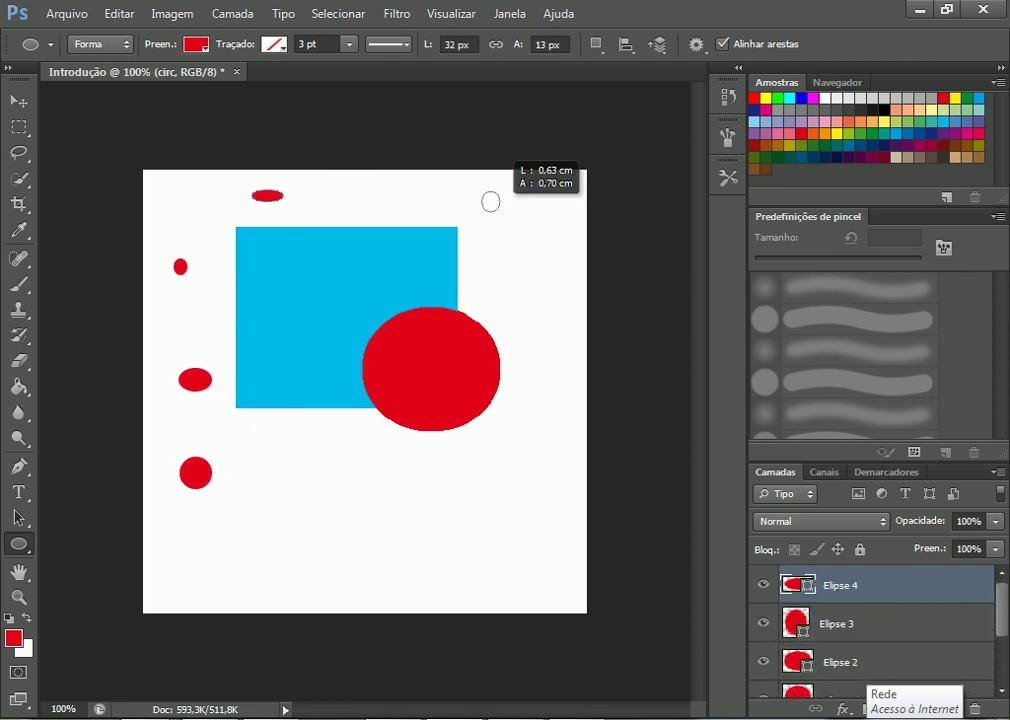
pyautogui.moveTo(539, 375); pyautogui.dragTo(553, 393)
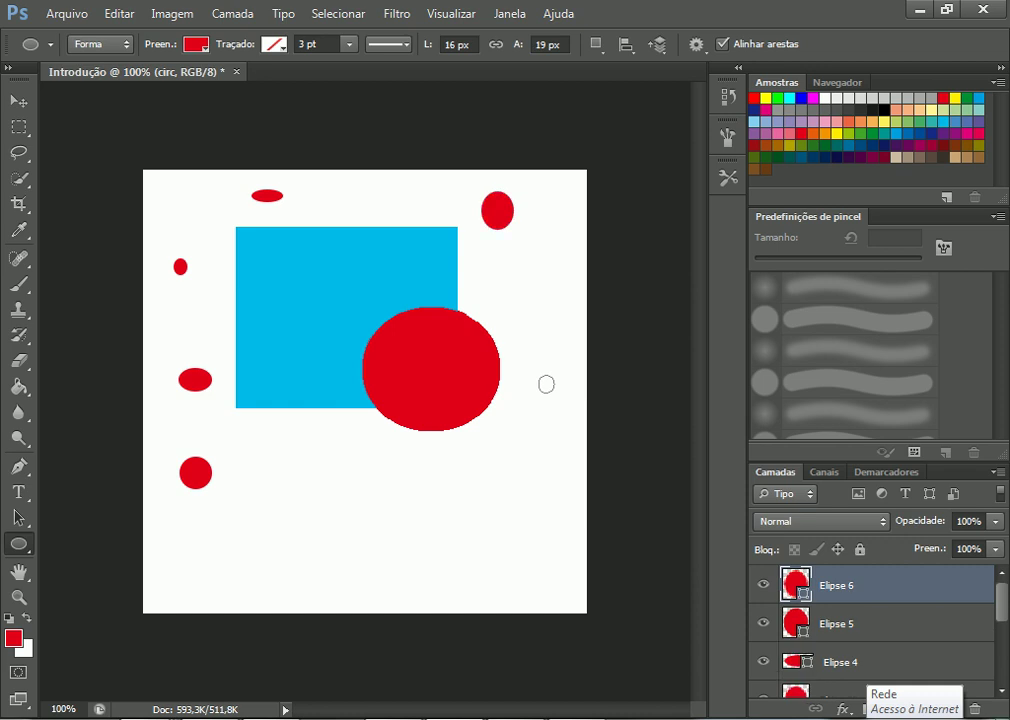
# - Select the Elipse 6 through Elipse 1 layers together in the Layers panel
pyautogui.press('v')
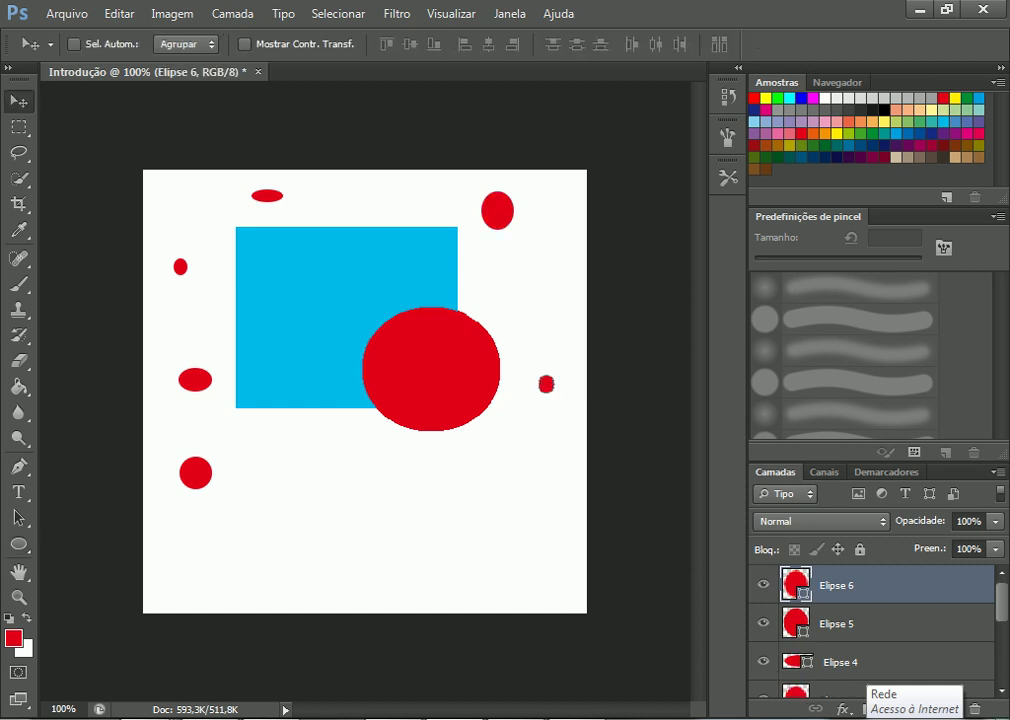
pyautogui.scroll(-1, 870, 630)
pyautogui.scroll(-3, 870, 630)
pyautogui.scroll(3, 870, 630)
pyautogui.scroll(1, 870, 630)
pyautogui.hotkey('shift', 'alt', '[')
pyautogui.hotkey('shift', 'alt', '[')
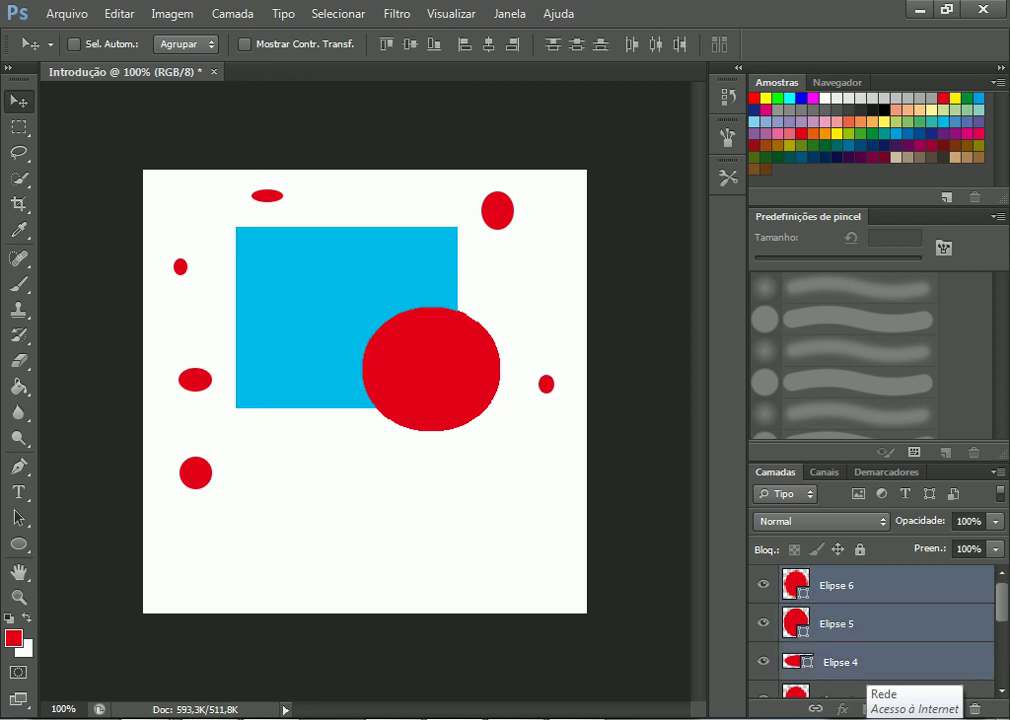
pyautogui.scroll(-2, 870, 630)
pyautogui.scroll(-3, 870, 630)
pyautogui.scroll(5, 870, 630)
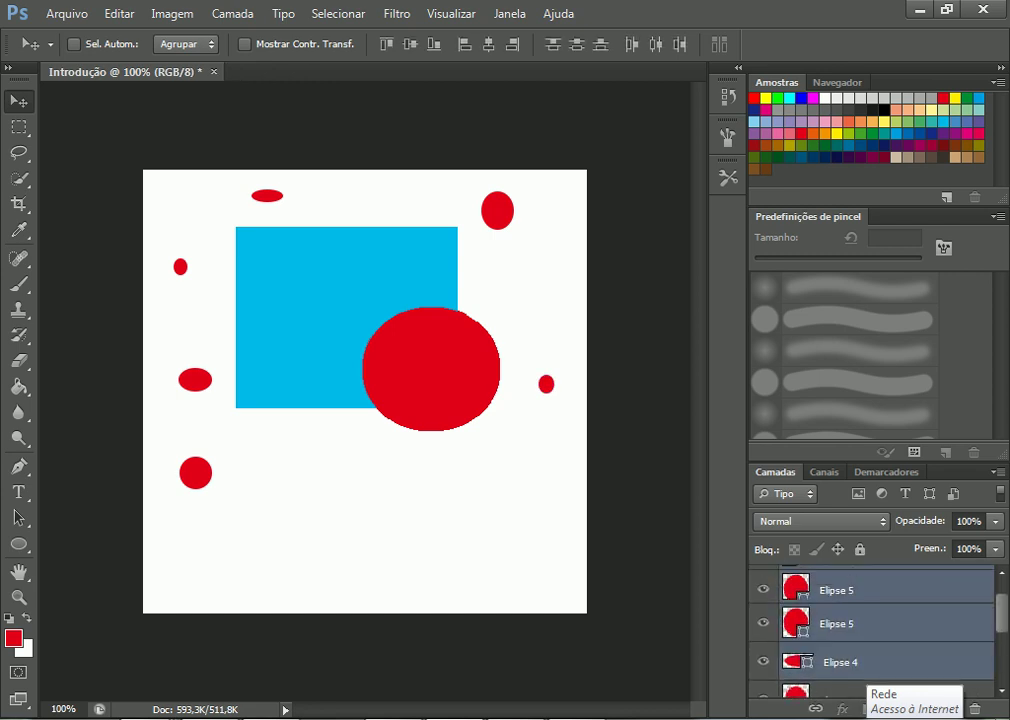
pyautogui.click(870, 585)
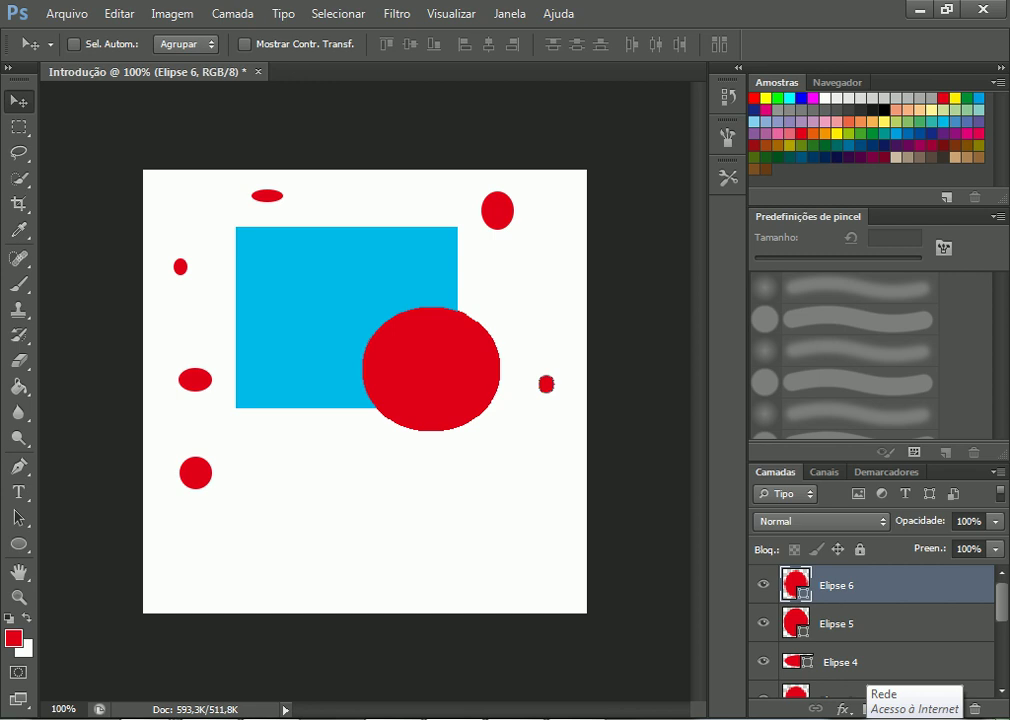
pyautogui.scroll(-3, 870, 630)
pyautogui.scroll(-1, 870, 630)
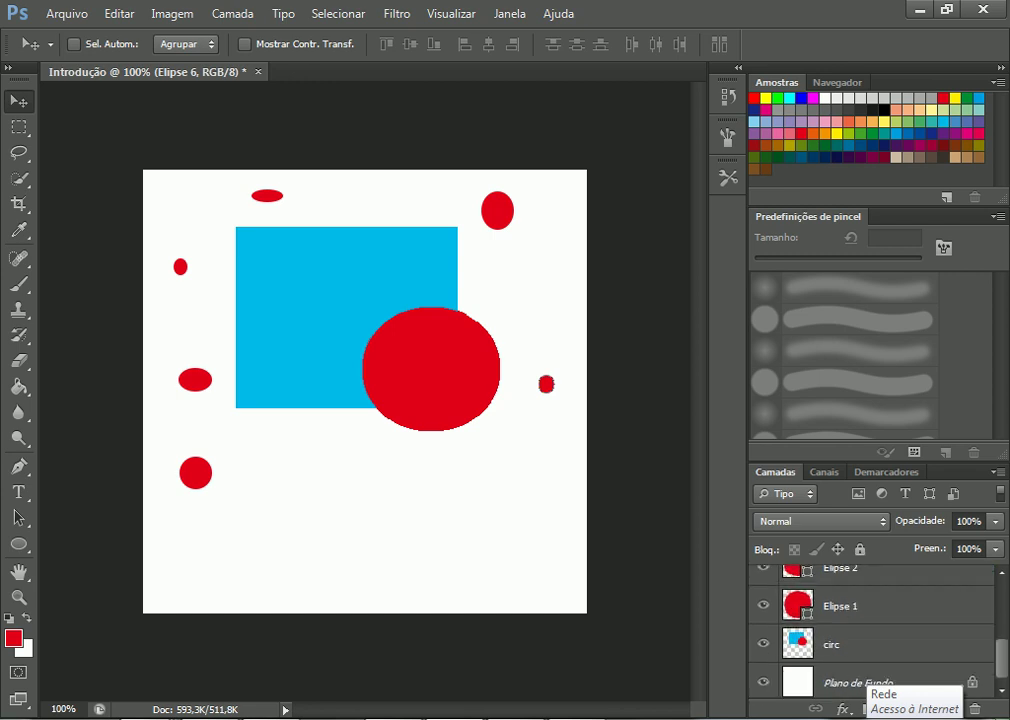
pyautogui.keyDown('shift'); pyautogui.click(840, 605); pyautogui.keyUp('shift')
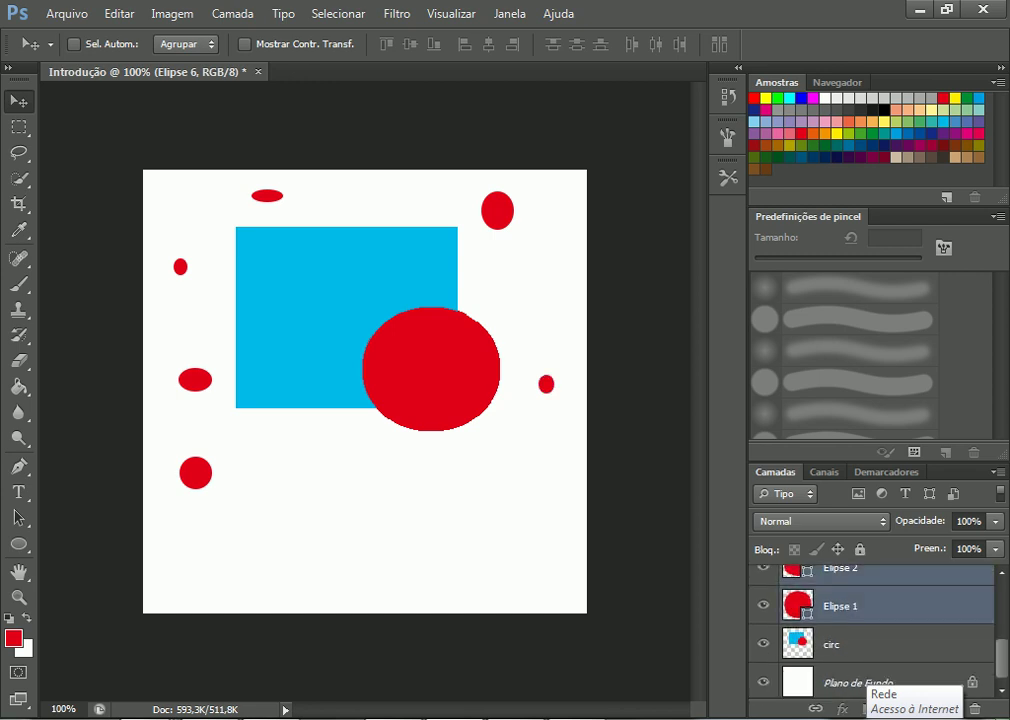
# - Hide the white Plano de Fundo background layer
pyautogui.scroll(3, 870, 630)
pyautogui.scroll(1, 870, 630)
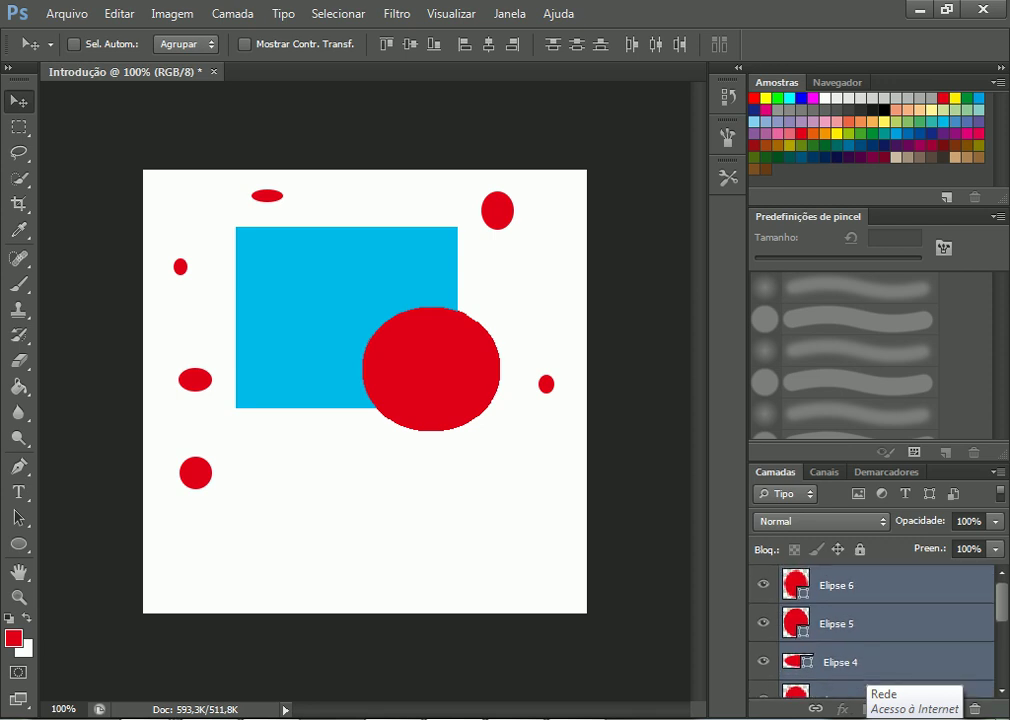
pyautogui.scroll(-2, 870, 630)
pyautogui.scroll(-2, 870, 630)
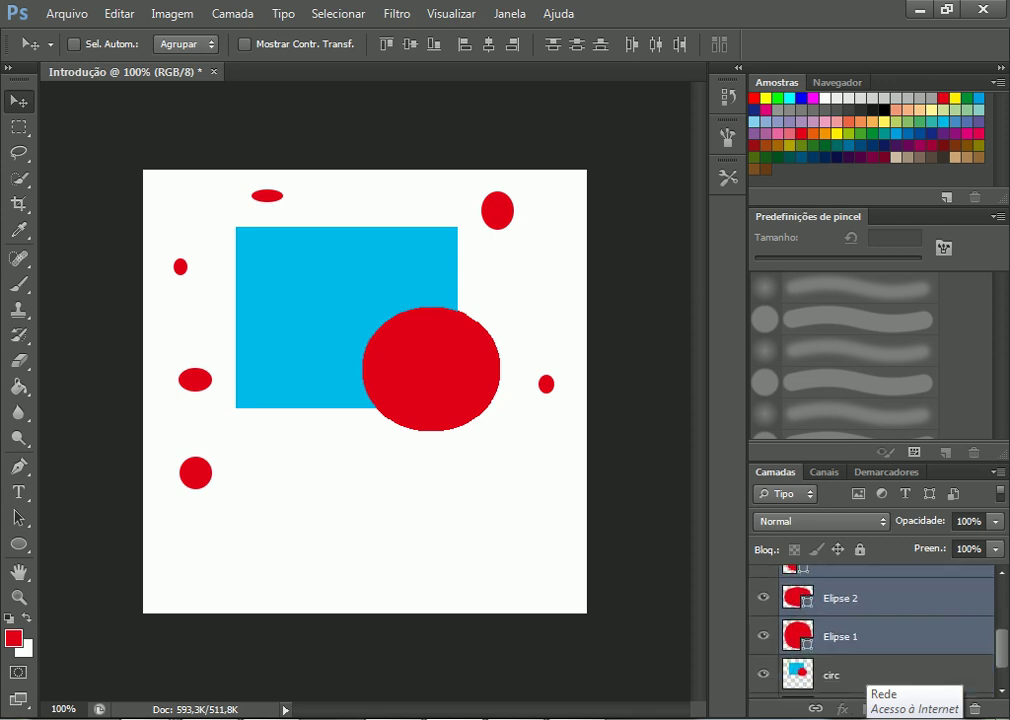
pyautogui.scroll(-1, 870, 630)
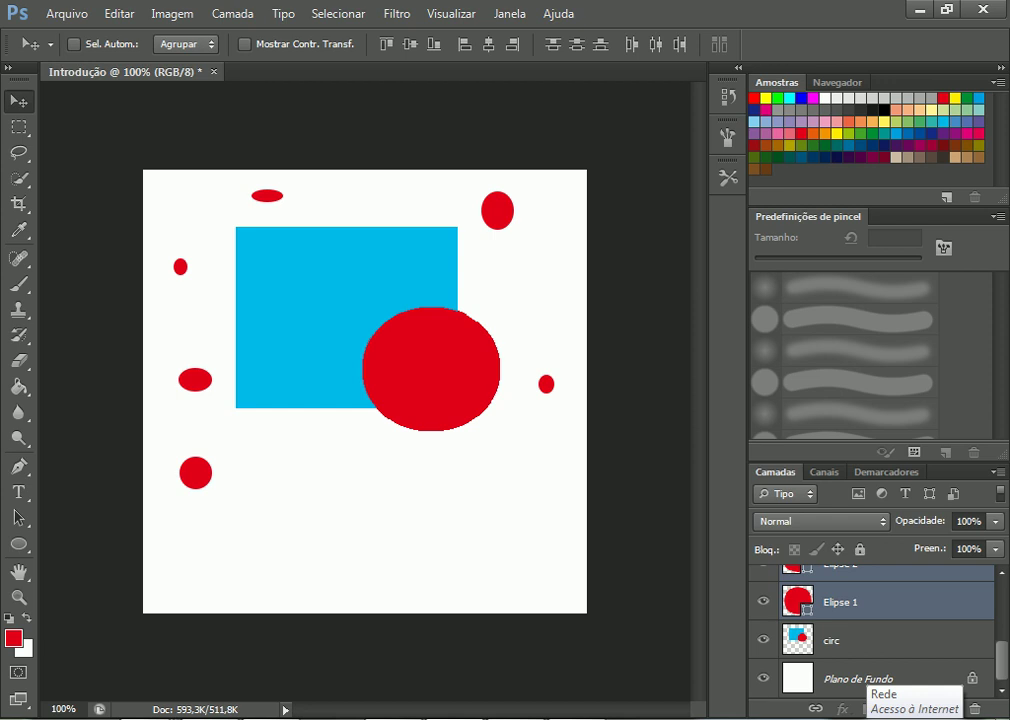
pyautogui.click(763, 678)
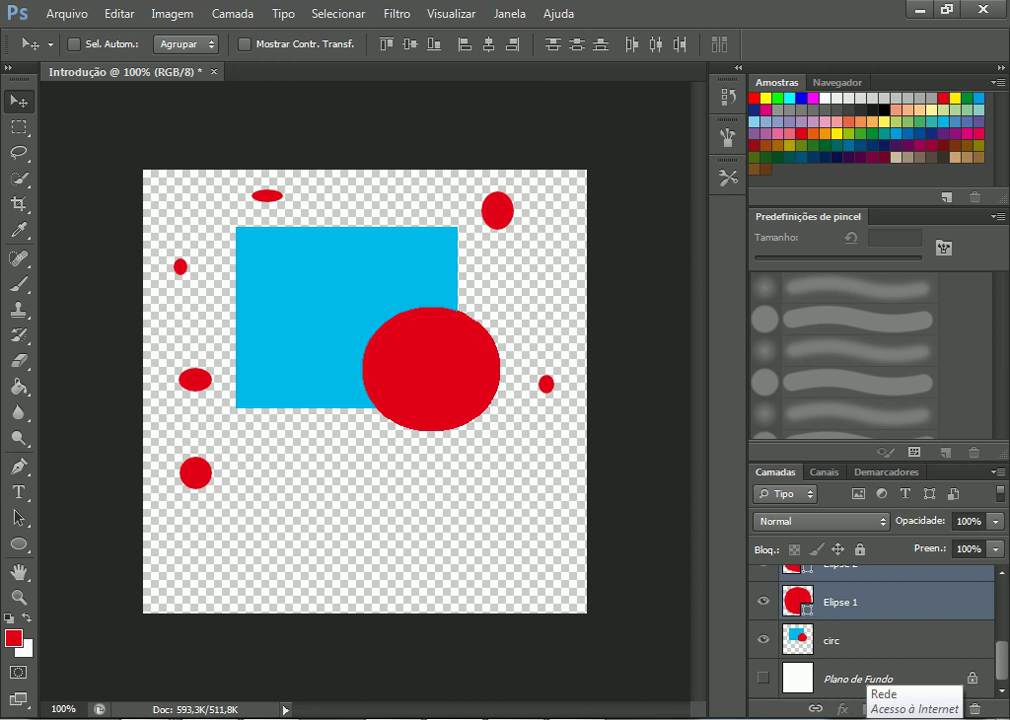
# - Merge all visible layers into a single Elipse 2 layer using Mesclar camadas visíveis
pyautogui.rightClick(846, 602)
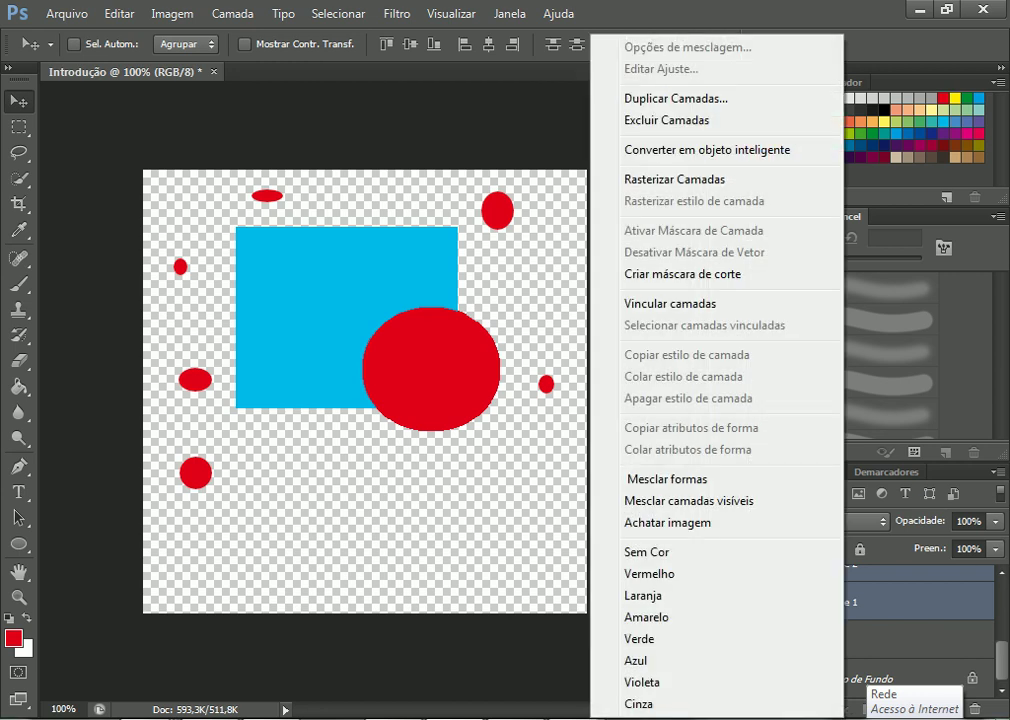
pyautogui.press('Escape')
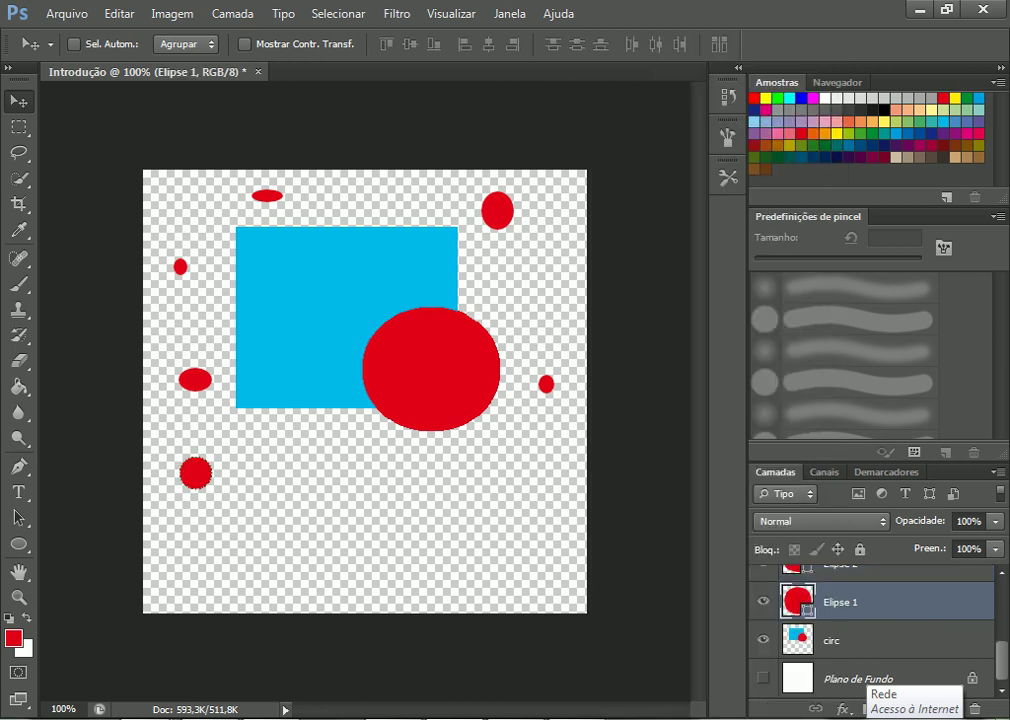
pyautogui.hotkey('alt', '[')
pyautogui.rightClick(846, 602)
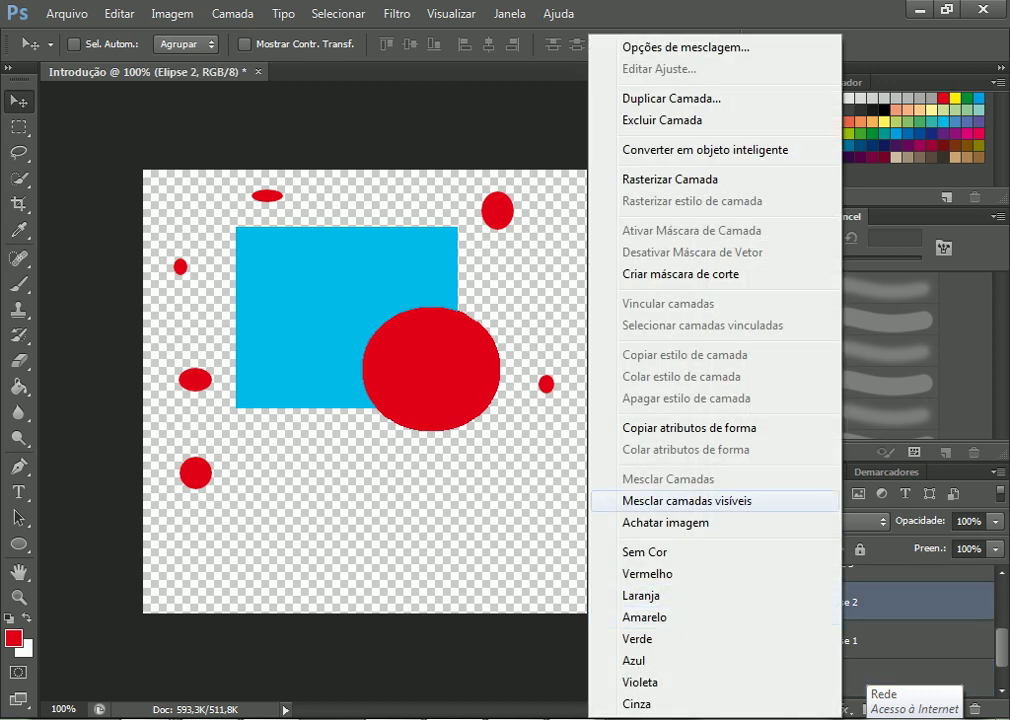
pyautogui.click(686, 500)
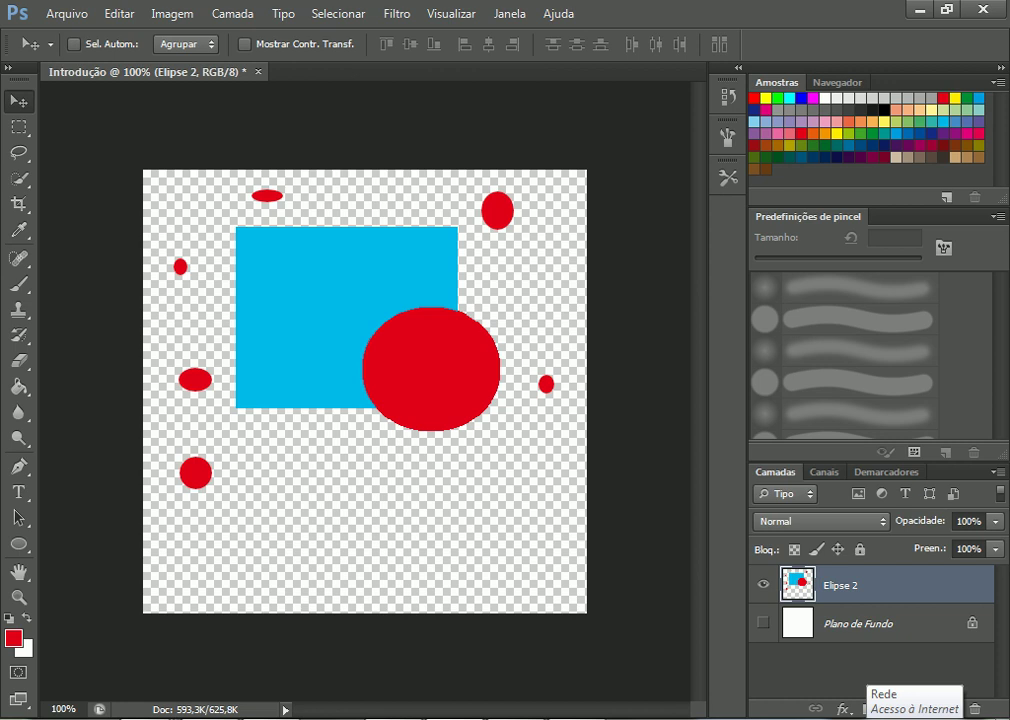
# - Show the Plano de Fundo background again and move Elipse 2 slightly down and right
pyautogui.click(763, 622)
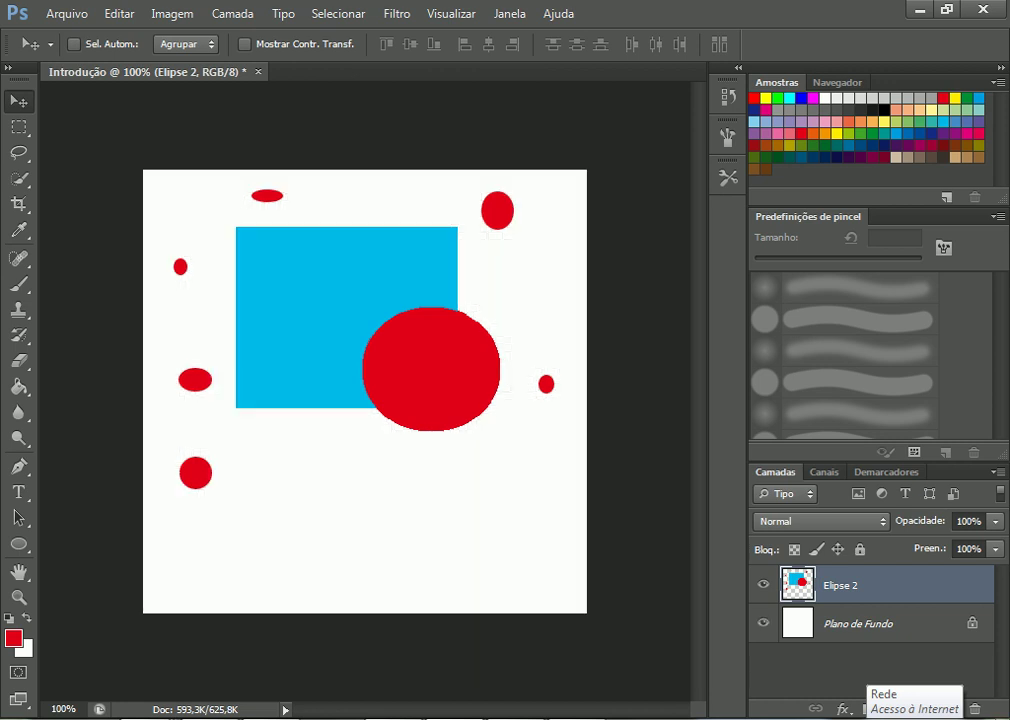
pyautogui.moveTo(432, 338); pyautogui.dragTo(425, 308)
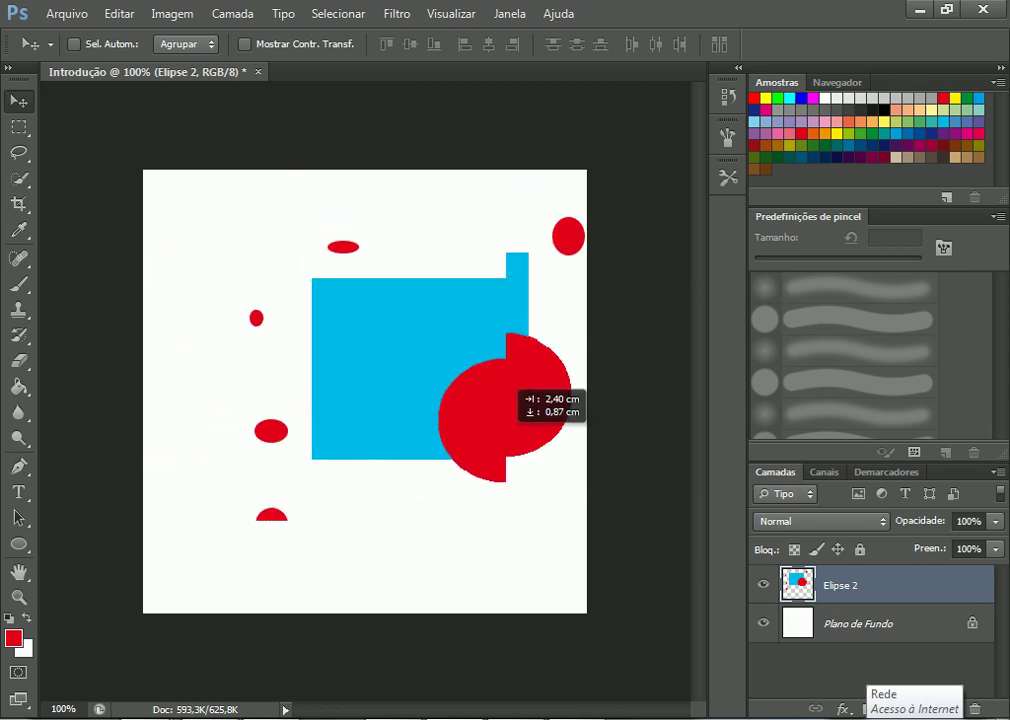
pyautogui.moveTo(425, 310); pyautogui.dragTo(447, 402)
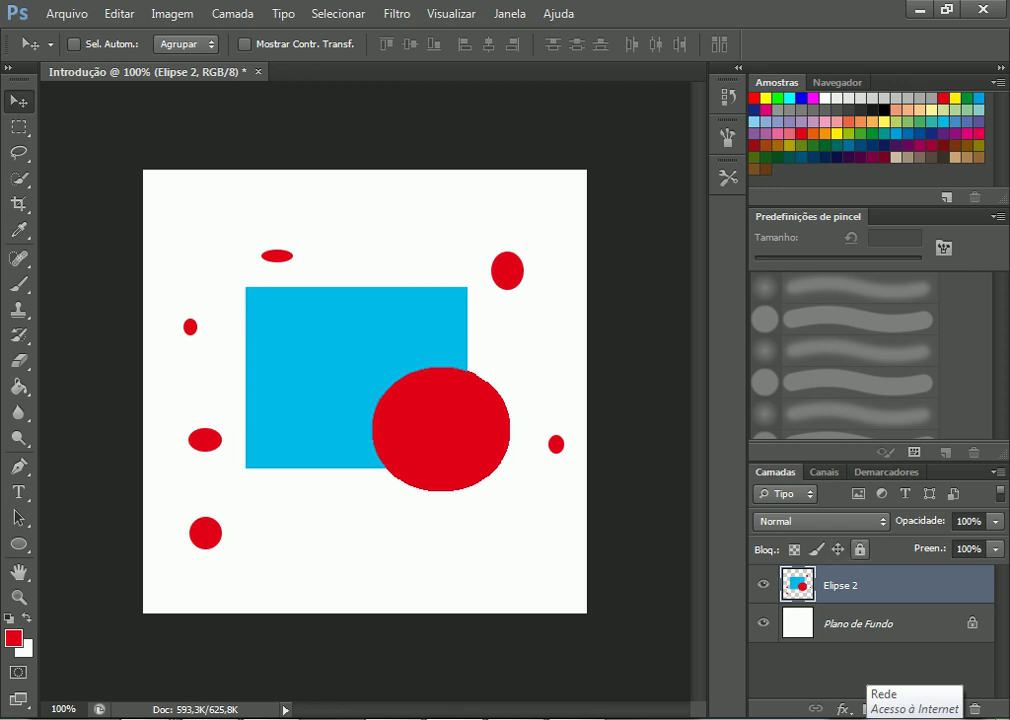
# - Fully lock the merged Elipse 2 layer and confirm that a move attempt is refused
pyautogui.click(860, 549)
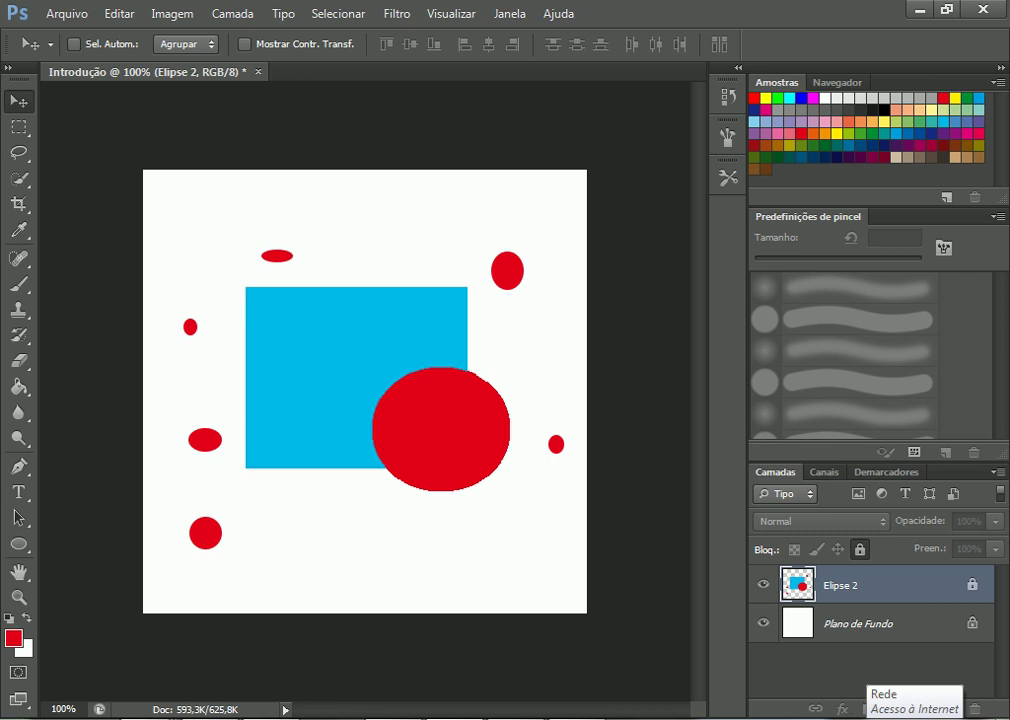
pyautogui.moveTo(407, 265); pyautogui.dragTo(440, 316)
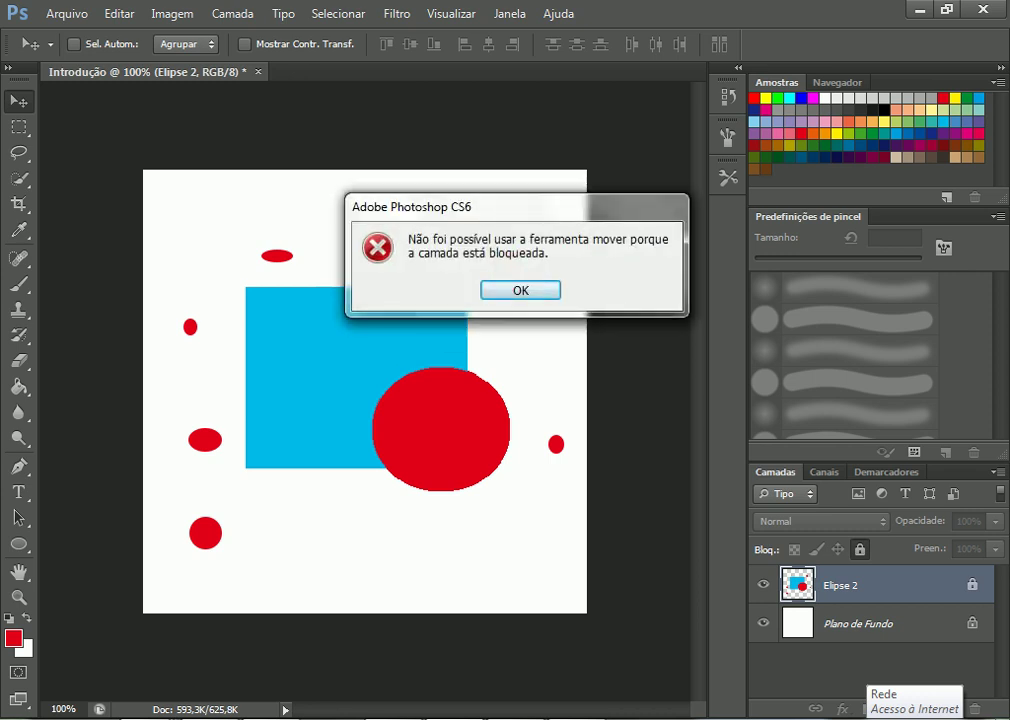
pyautogui.press('Return')
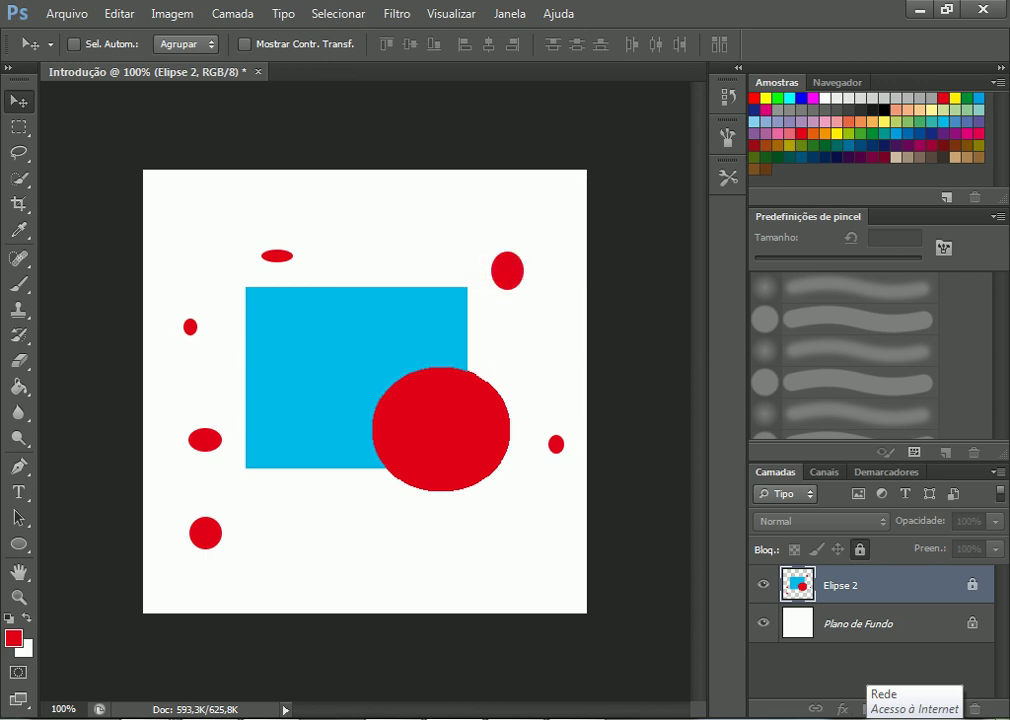
# - Remove the full lock from Elipse 2 and check that the position lock still blocks moving
pyautogui.hotkey('ctrl', '/')
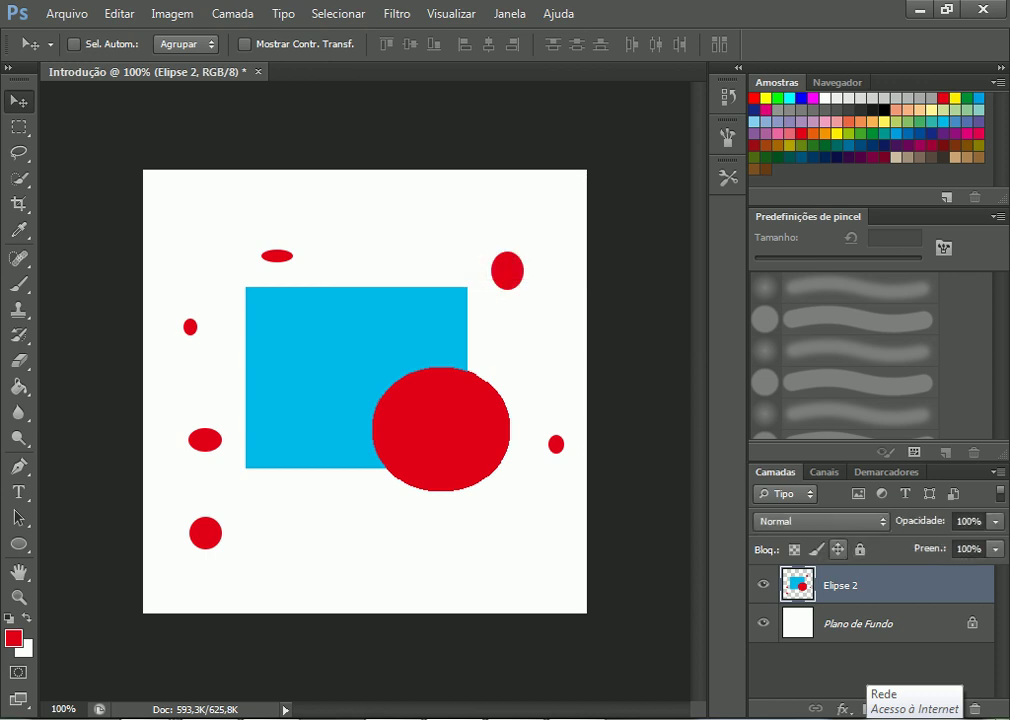
pyautogui.moveTo(449, 240); pyautogui.dragTo(458, 300)
pyautogui.press('Return')
# - Paint-bucket fill the blue square red and the top-right ellipse pale yellow from Amostras
pyautogui.press('g')
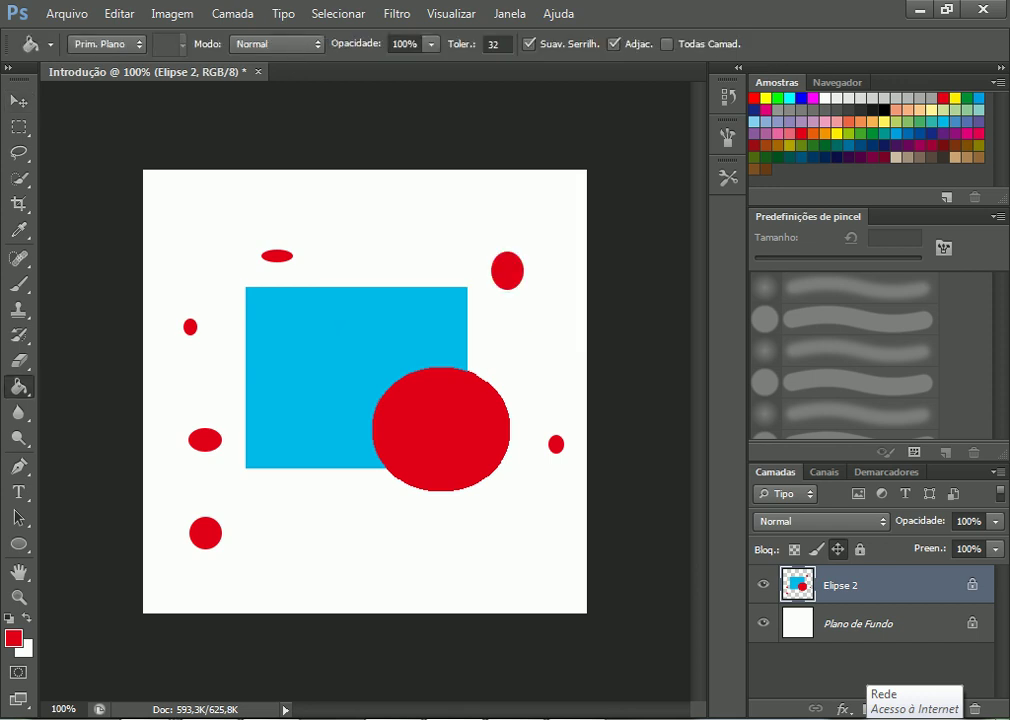
pyautogui.click(300, 340)
pyautogui.click(883, 121)
pyautogui.click(507, 270)
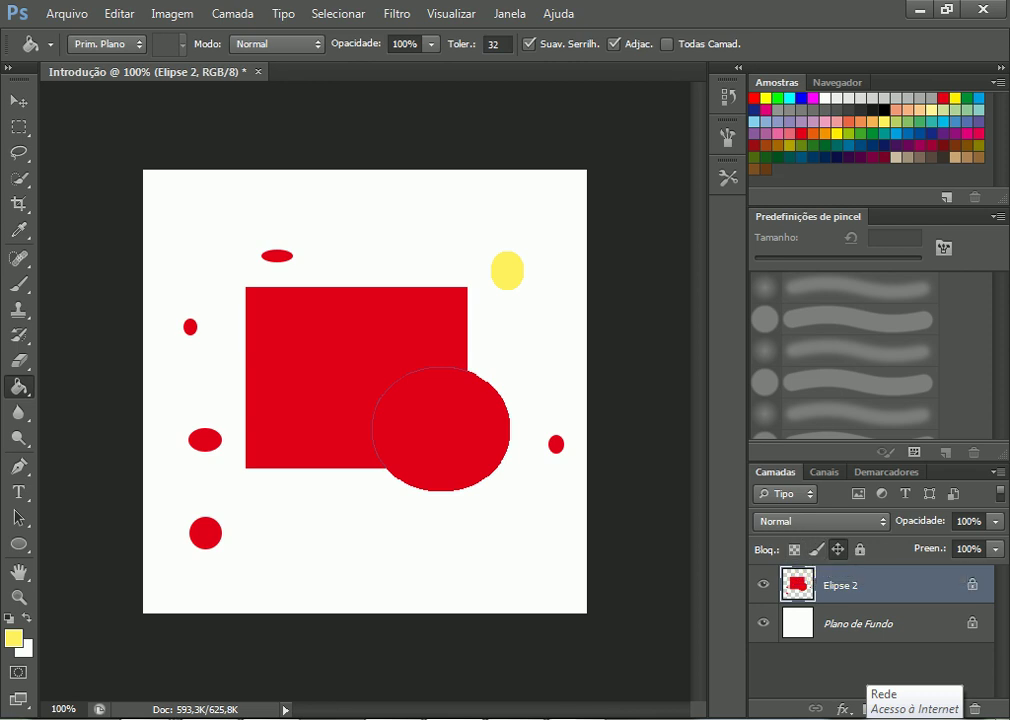
pyautogui.press('F10')
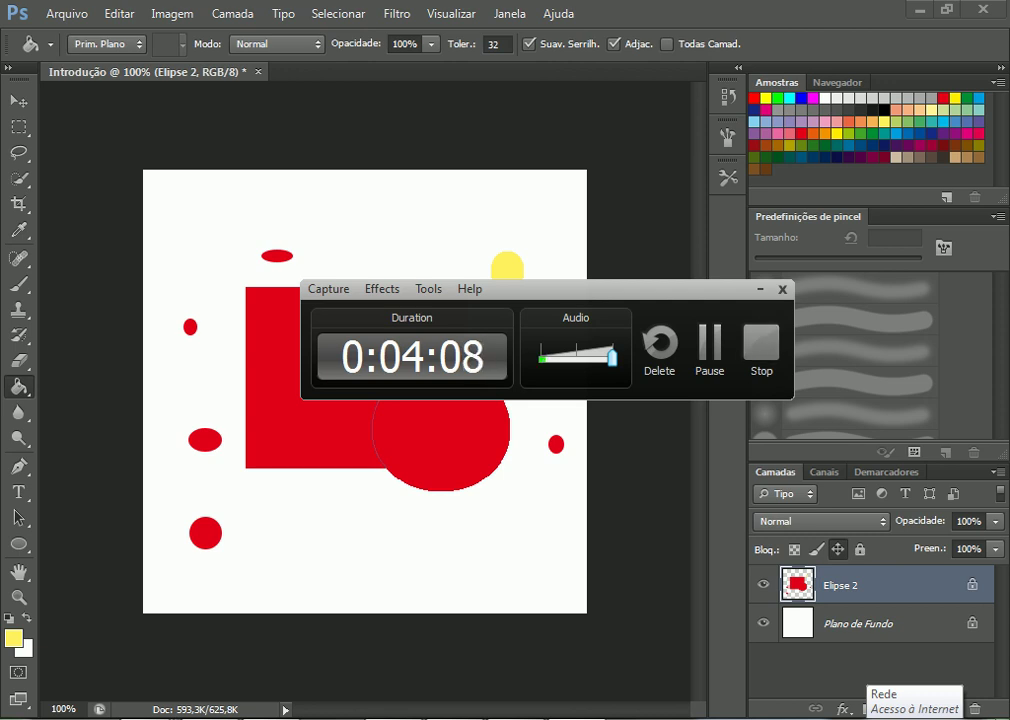
pyautogui.moveTo(600, 288); pyautogui.dragTo(678, 583)
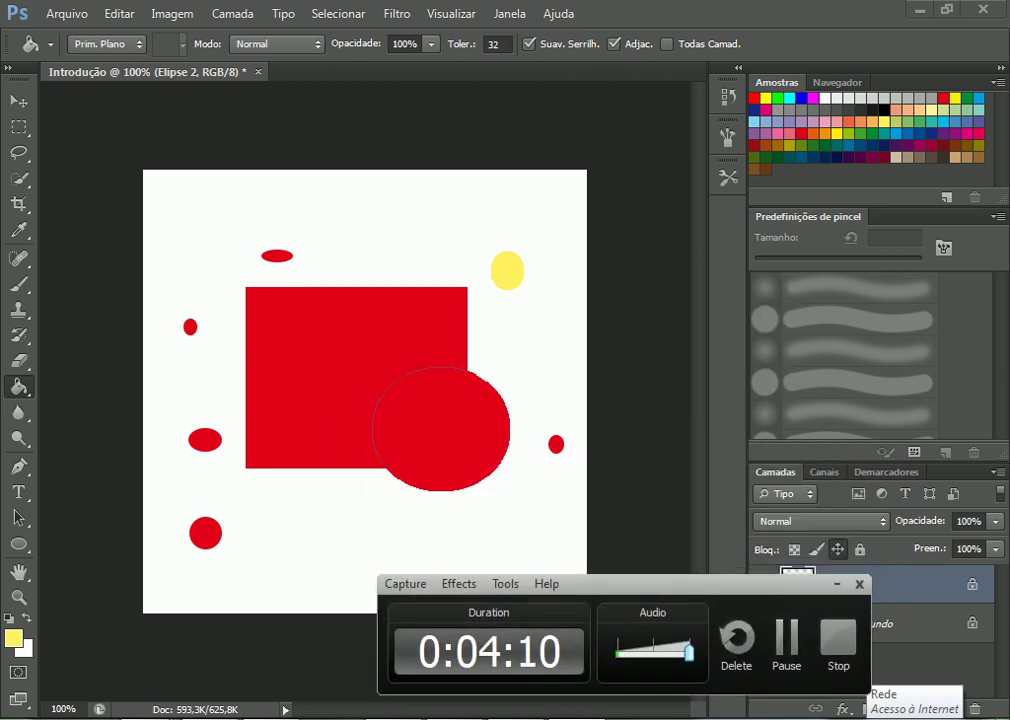